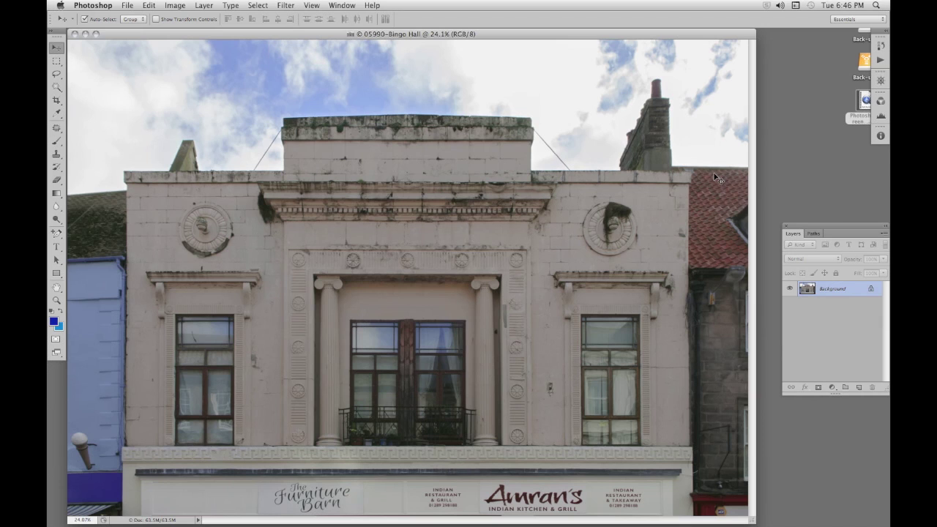
- Show the Channels panel from the Window menu, listing RGB, Red, Green and Blue
left_click(341, 5)
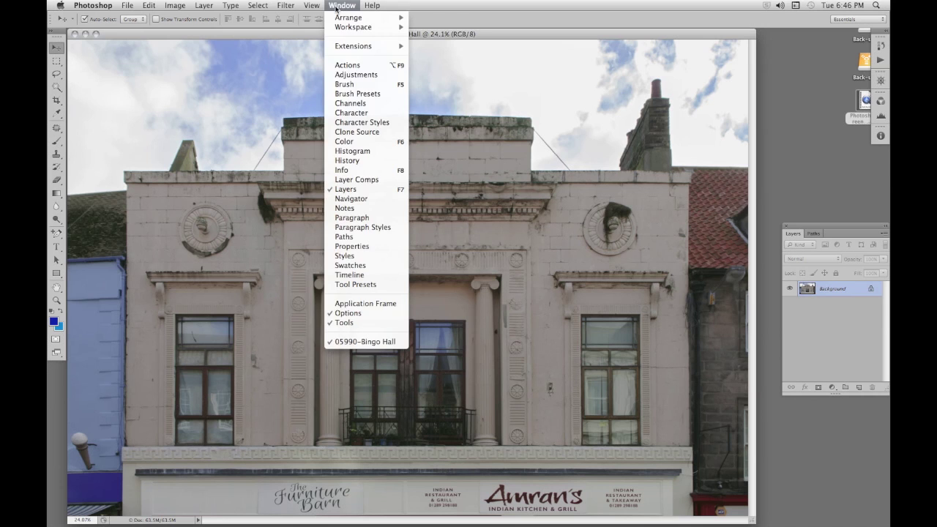
left_click(351, 103)
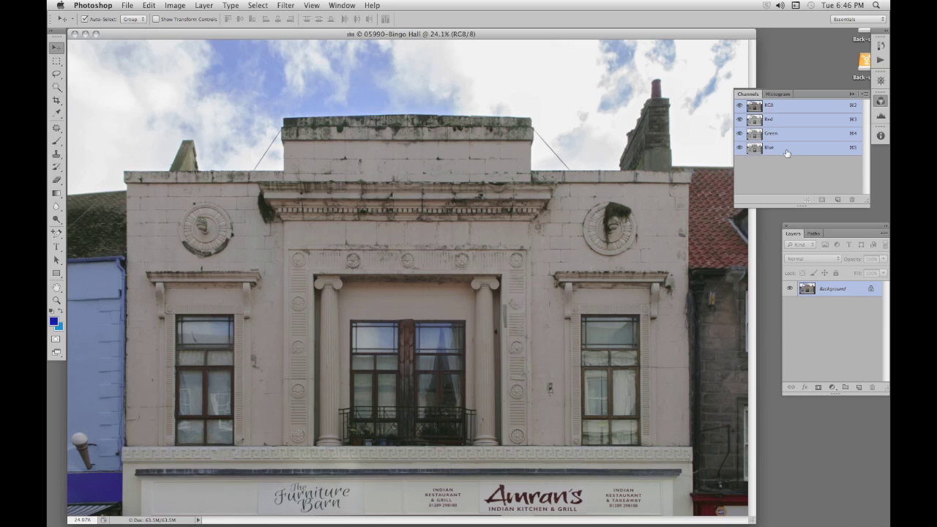
left_click(94, 5)
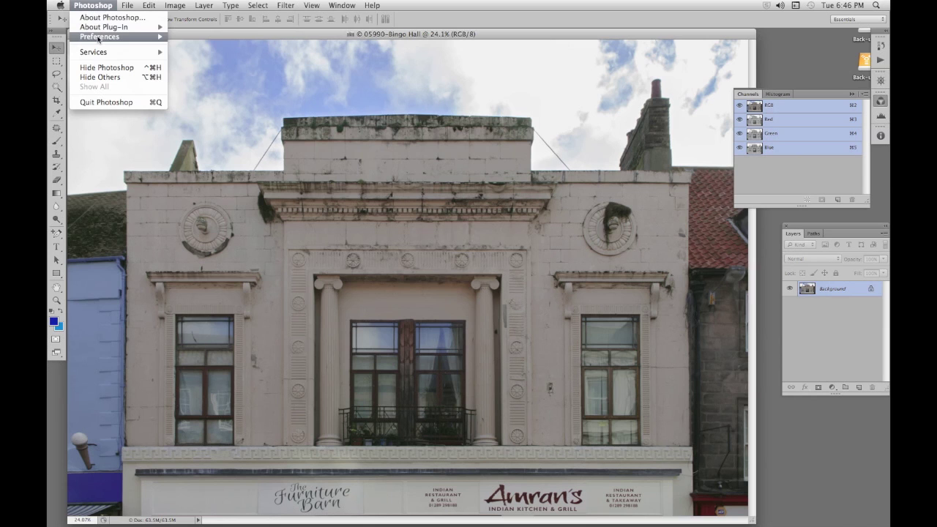
mouse_move(99, 38)
left_click(196, 59)
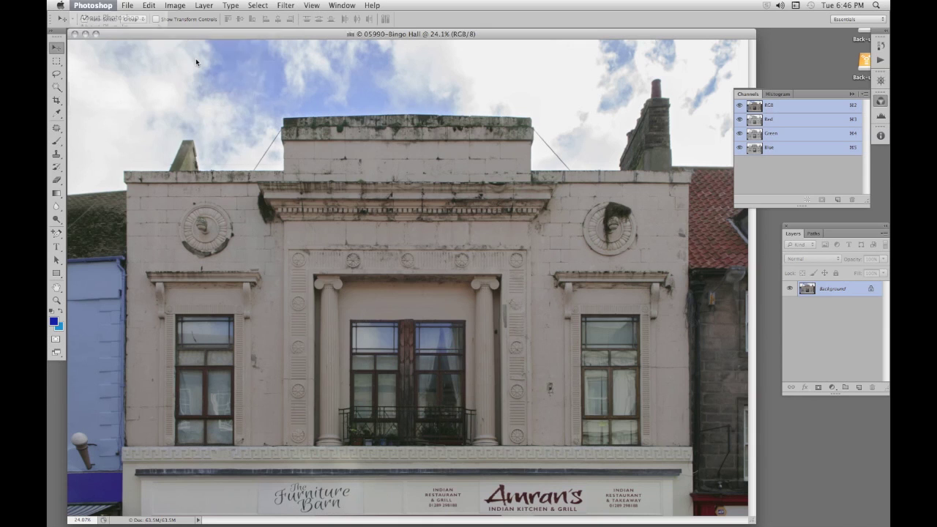
key("i")
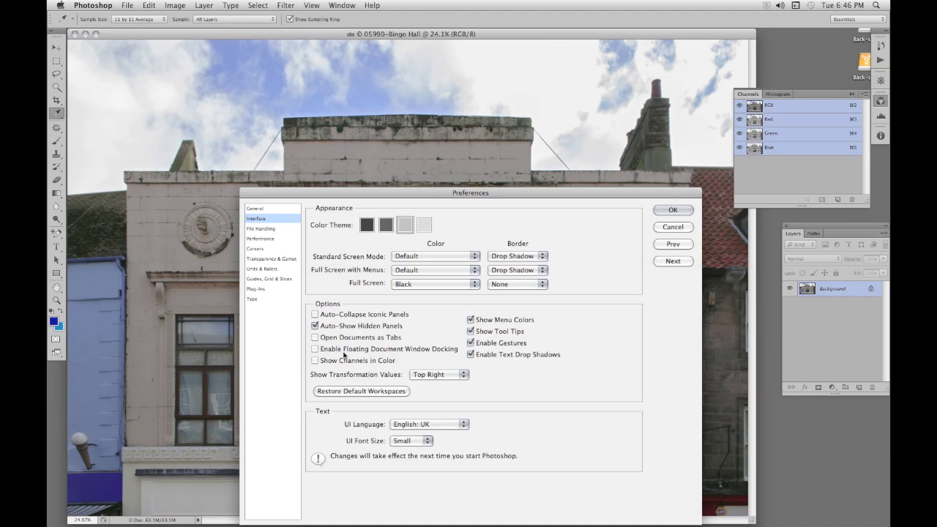
left_click(315, 362)
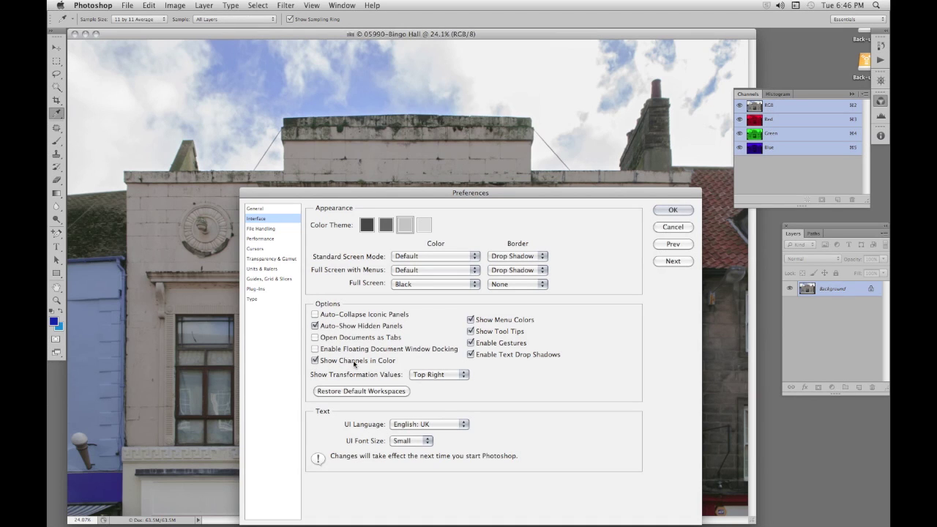
left_click(316, 362)
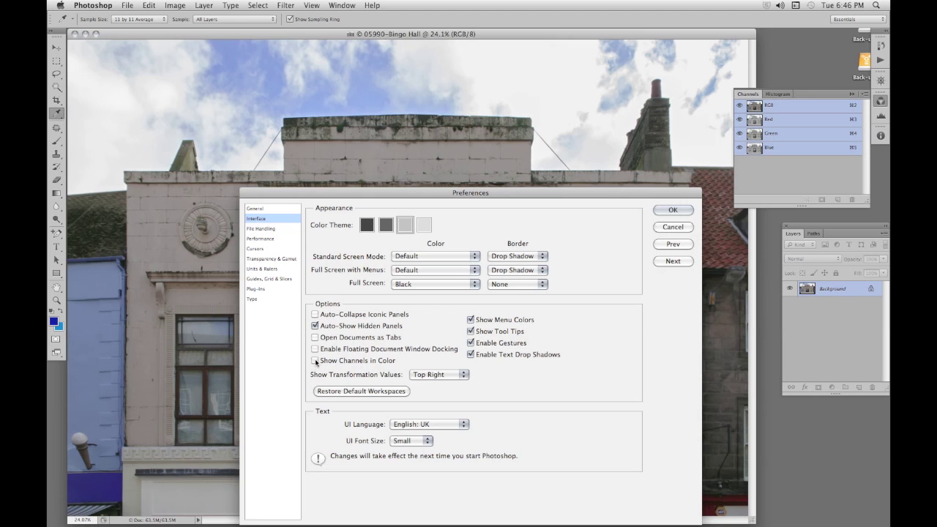
- Close Preferences and view the Red, Green and Blue channels one by one
left_click(672, 210)
key("v")
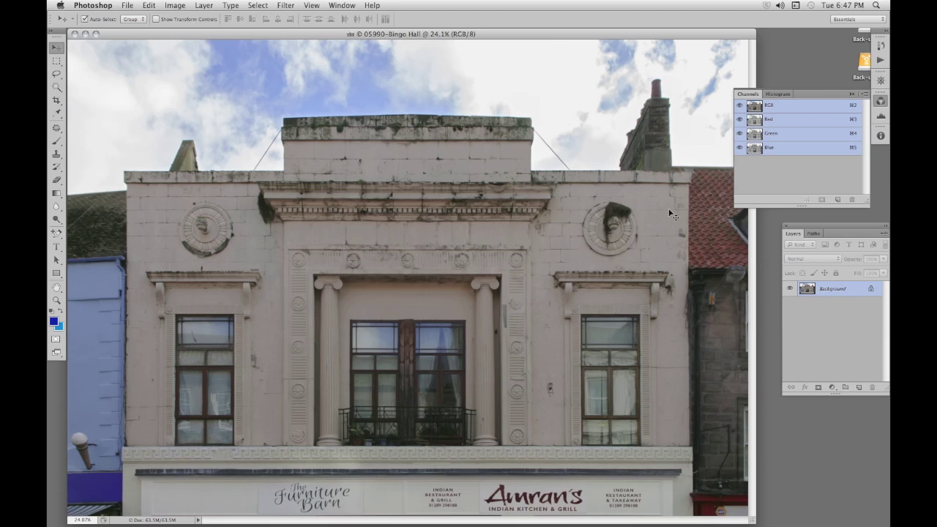
left_click(781, 120)
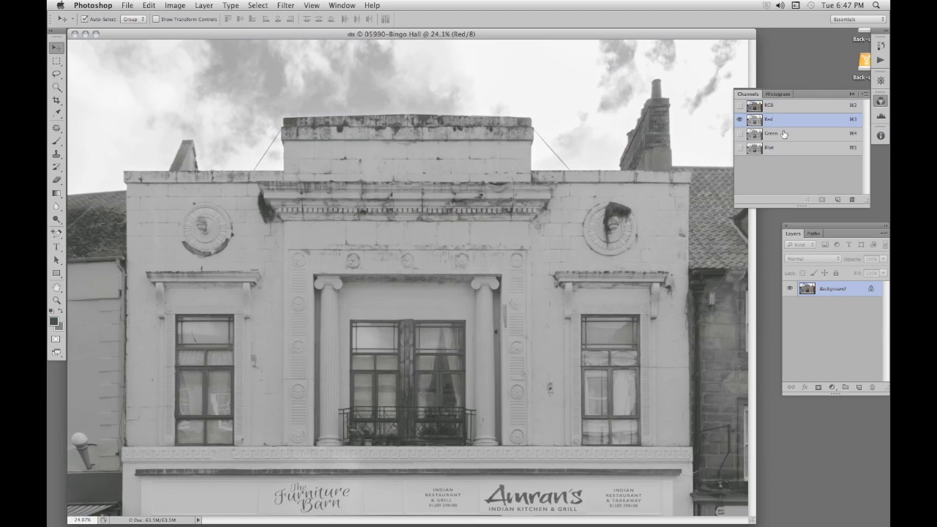
left_click(784, 134)
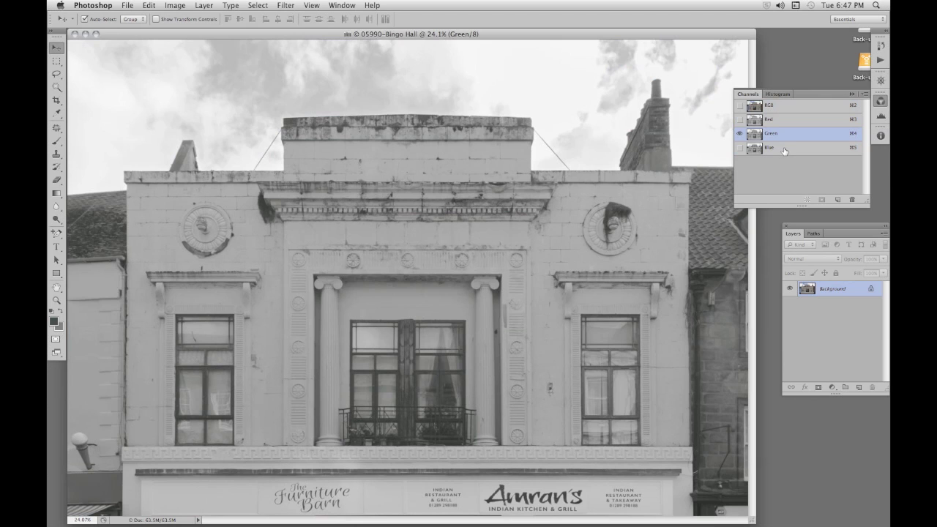
left_click(785, 149)
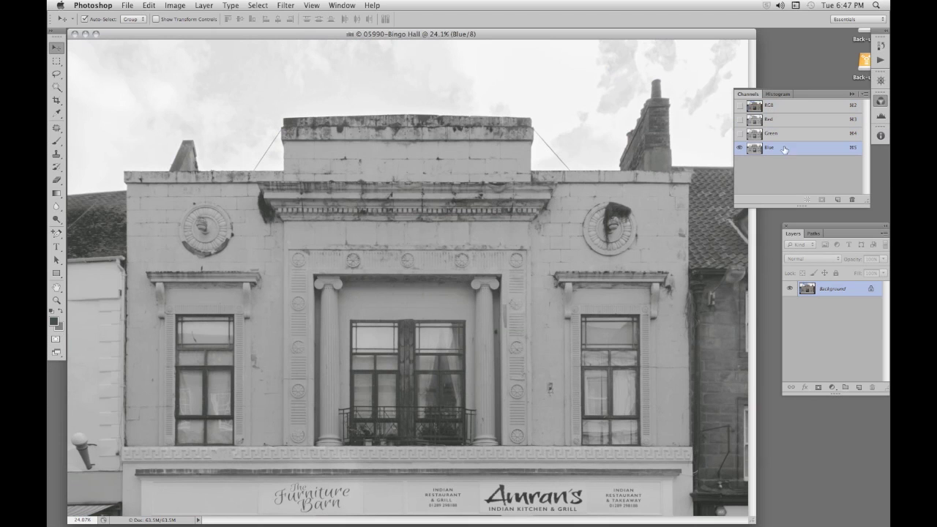
- Recheck Red, then duplicate the Blue channel as a new Blue copy channel
left_click(777, 119)
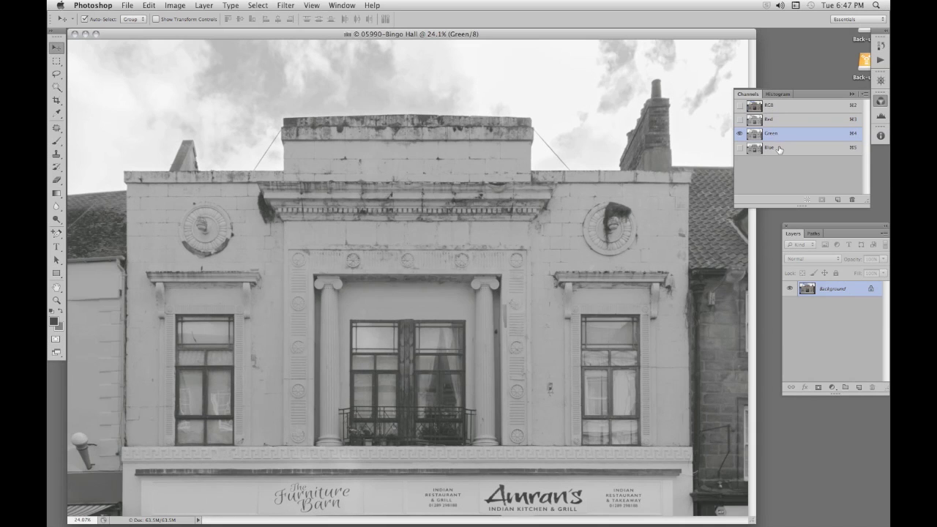
left_click(780, 149)
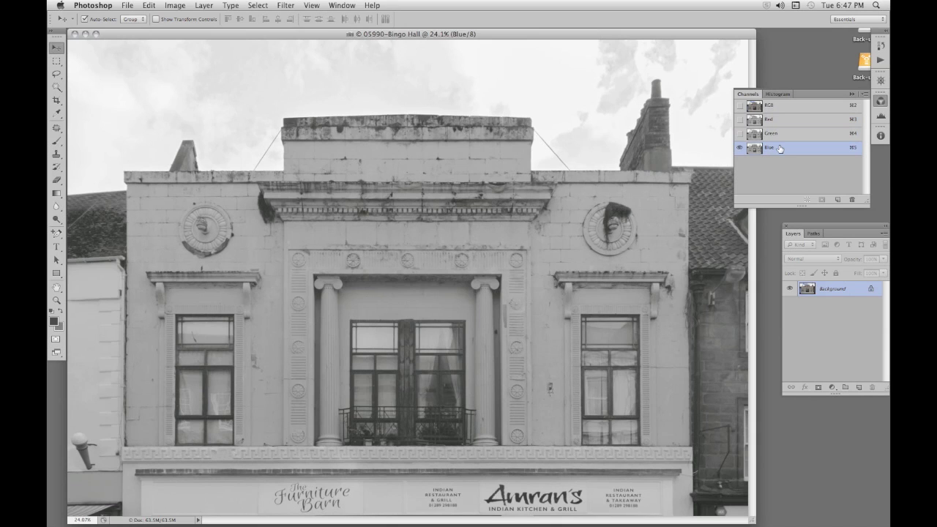
left_click_drag(780, 149, 839, 202)
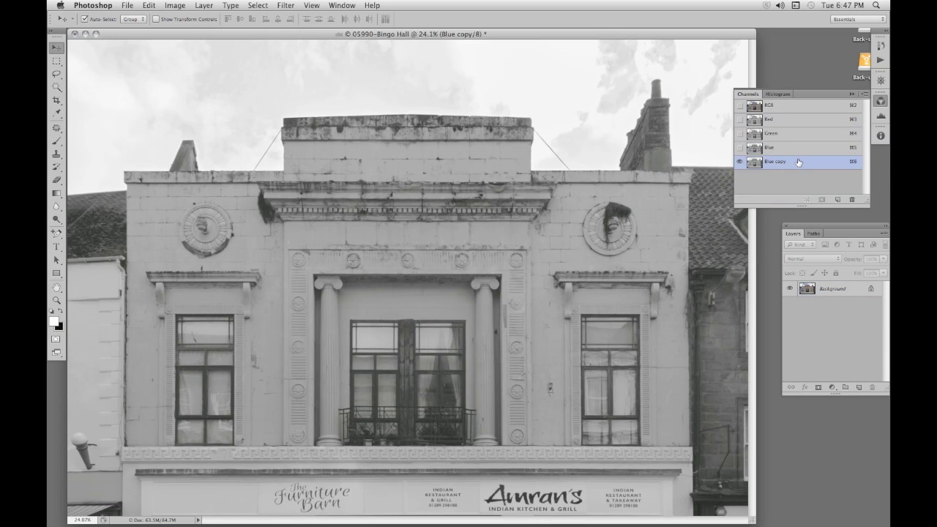
- Apply Levels 123, 0.36, 194 to Blue copy, whitening the sky and blackening the building
key("super+l")
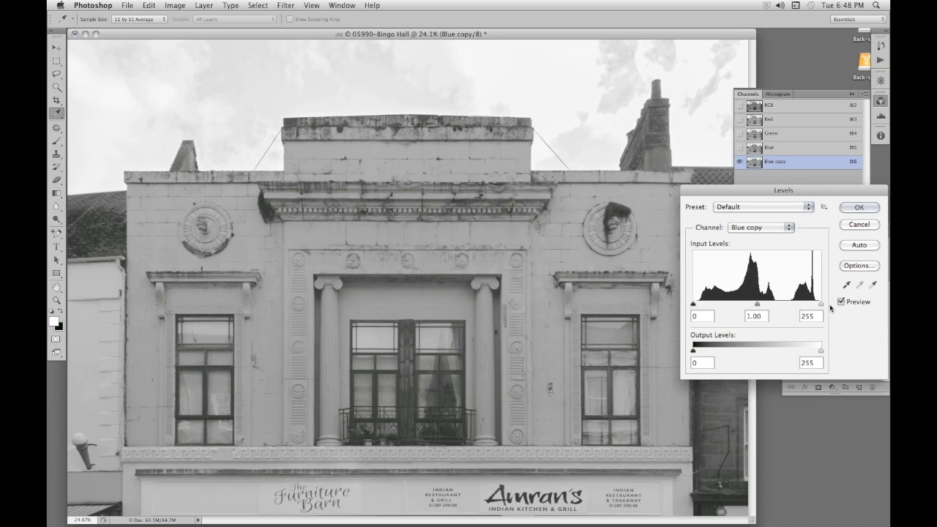
left_click_drag(821, 304, 796, 307)
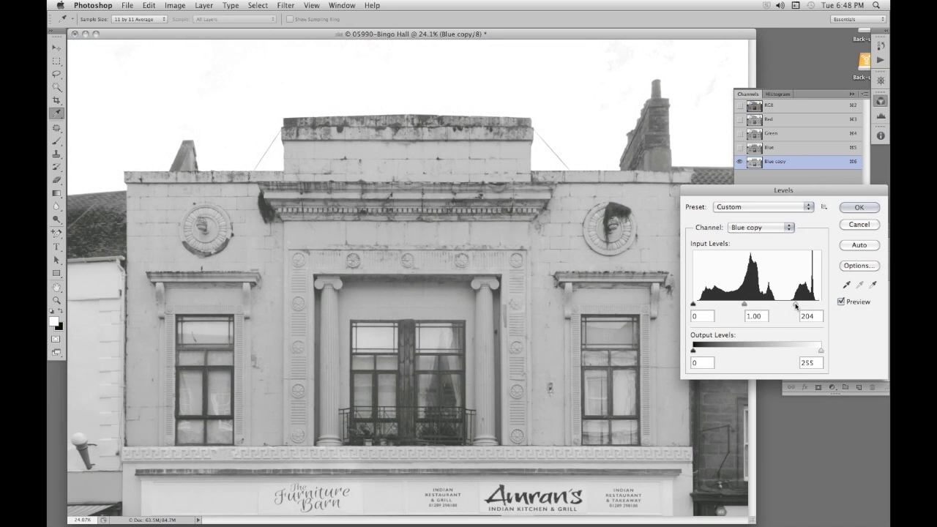
left_click_drag(694, 304, 749, 306)
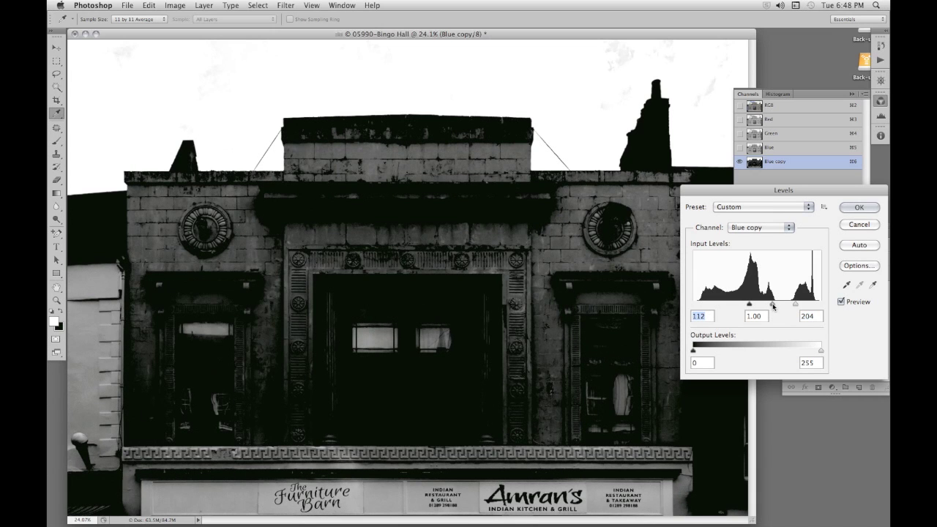
left_click_drag(773, 306, 786, 307)
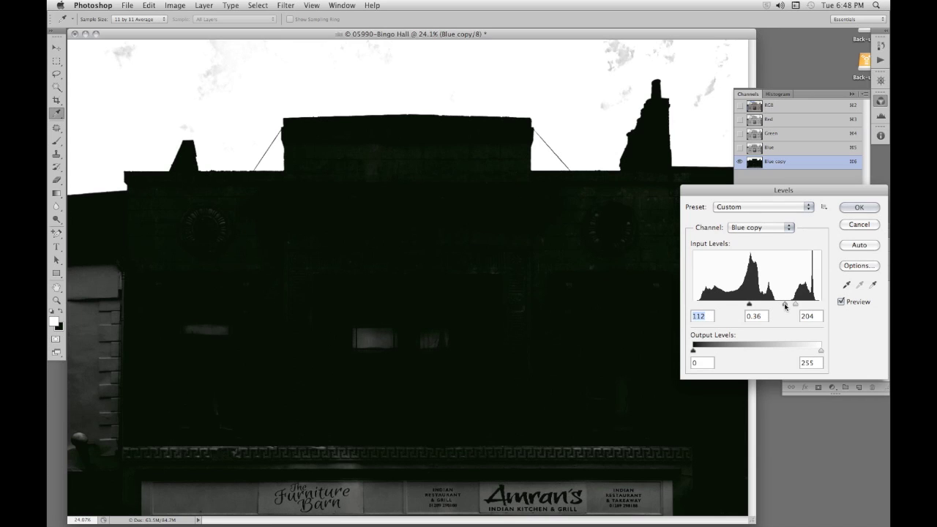
key("Tab")
left_click_drag(796, 305, 755, 306)
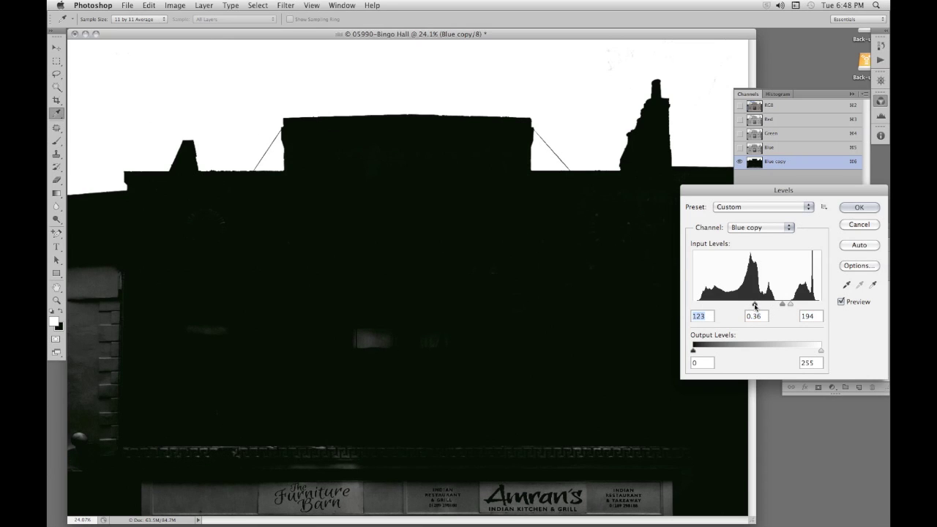
left_click(854, 208)
- Paint white over the grey specks in the sky with the Brush tool
key("v")
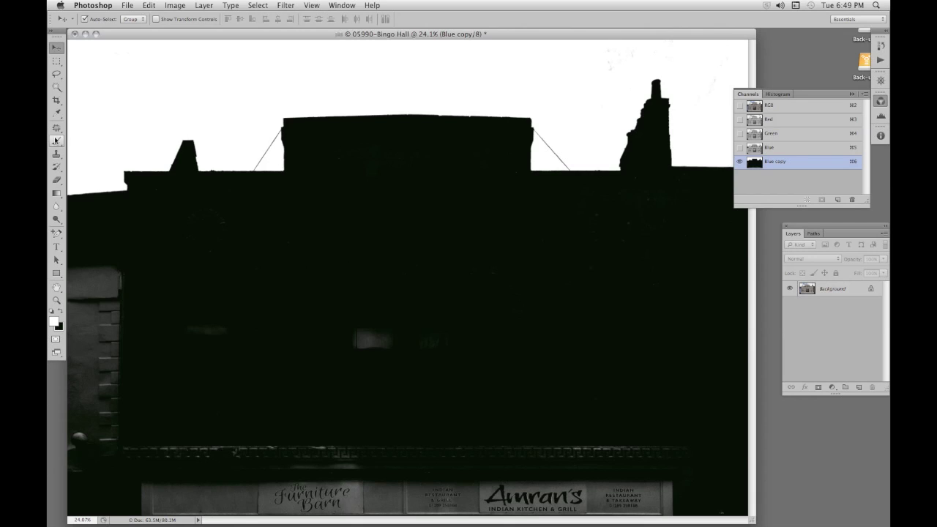
left_click(56, 141)
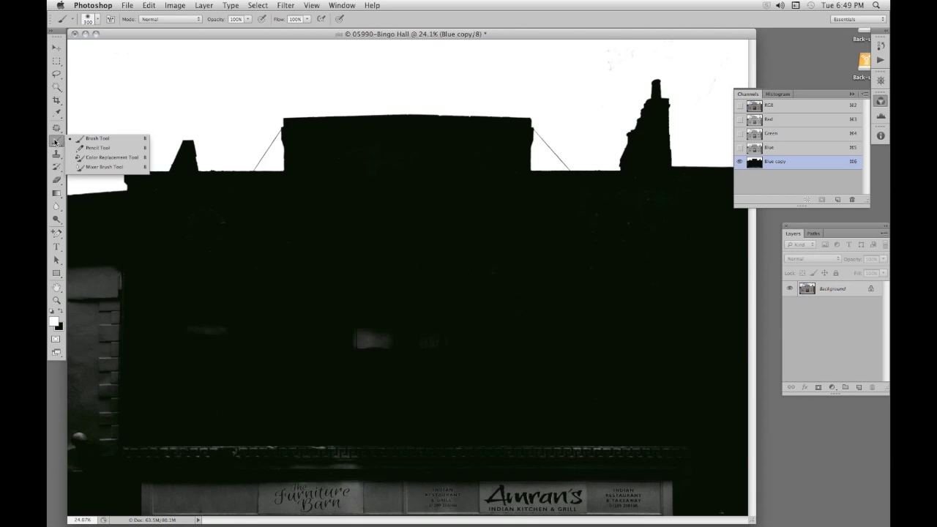
left_click(156, 84)
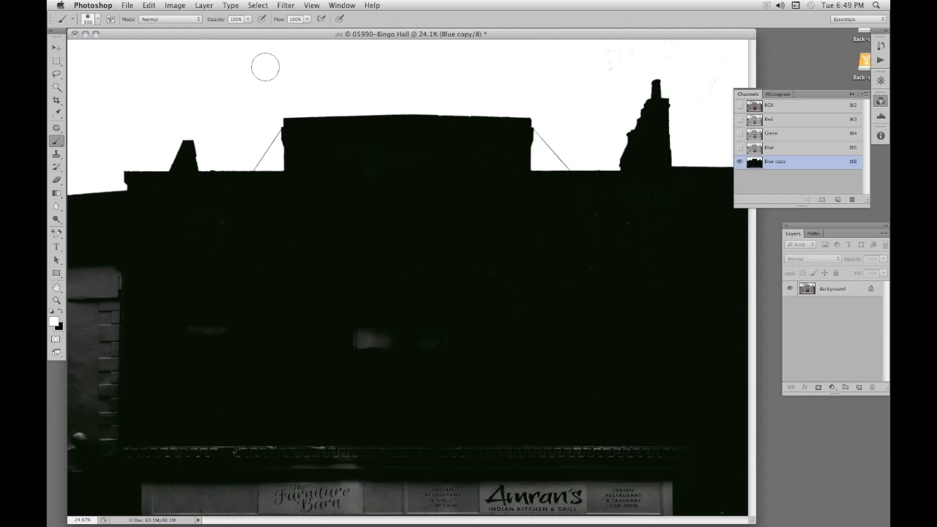
mouse_move(597, 63)
left_mouse_down()
mouse_move(623, 36)
mouse_move(628, 46)
mouse_move(667, 47)
mouse_move(714, 91)
mouse_move(728, 74)
mouse_move(707, 95)
left_mouse_up()
- Switch to black and paint over the grey left wall and sign areas at size 700
key("x")
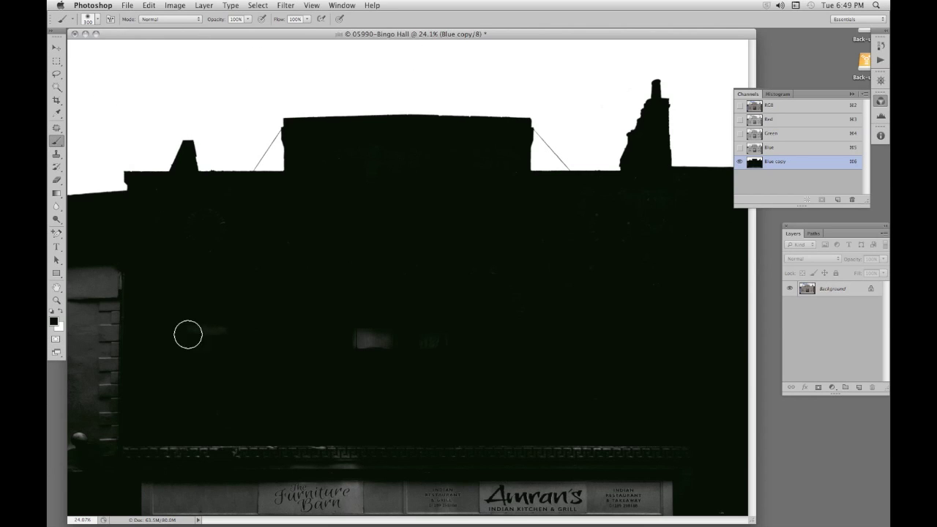
mouse_move(129, 252)
left_mouse_down()
mouse_move(162, 273)
mouse_move(100, 304)
mouse_move(109, 339)
mouse_move(257, 317)
mouse_move(170, 322)
mouse_move(329, 323)
mouse_move(292, 335)
mouse_move(406, 340)
mouse_move(370, 356)
mouse_move(272, 339)
mouse_move(91, 377)
mouse_move(87, 360)
mouse_move(158, 377)
left_mouse_up()
key("bracketright")
key("bracketright")
key("bracketright")
key("bracketright")
mouse_move(94, 394)
left_mouse_down()
mouse_move(153, 480)
mouse_move(678, 459)
mouse_move(435, 524)
mouse_move(657, 500)
mouse_move(623, 500)
mouse_move(638, 490)
mouse_move(673, 328)
mouse_move(719, 250)
left_mouse_up()
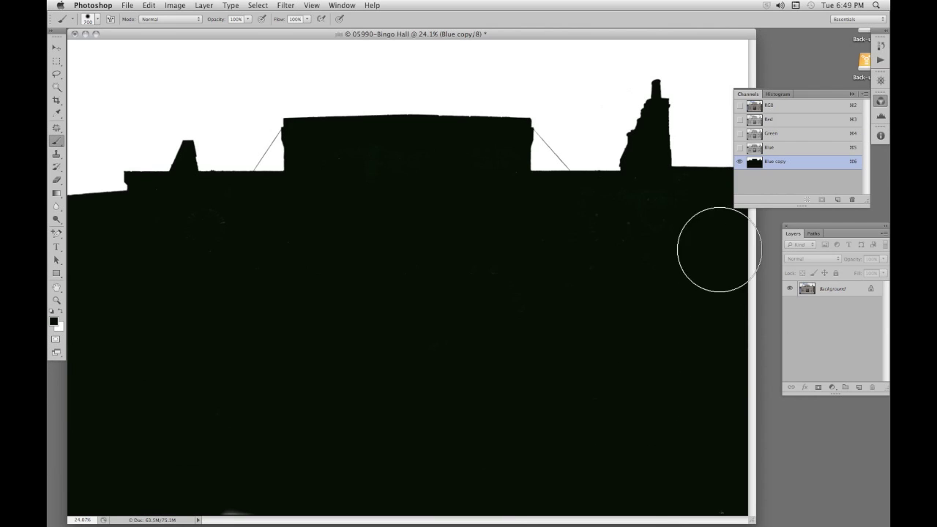
- Return to the full-colour RGB view and collapse the Channels panel
left_click(754, 106)
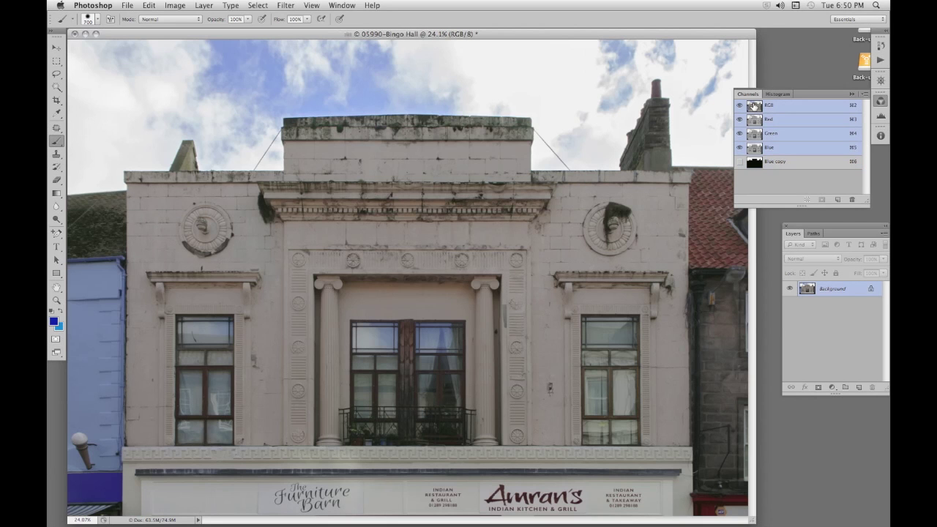
left_click(882, 101)
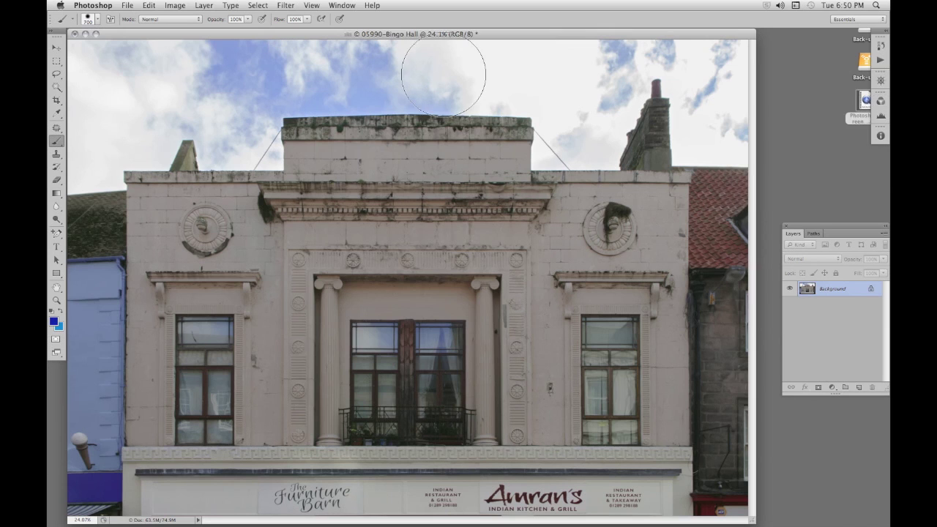
key("v")
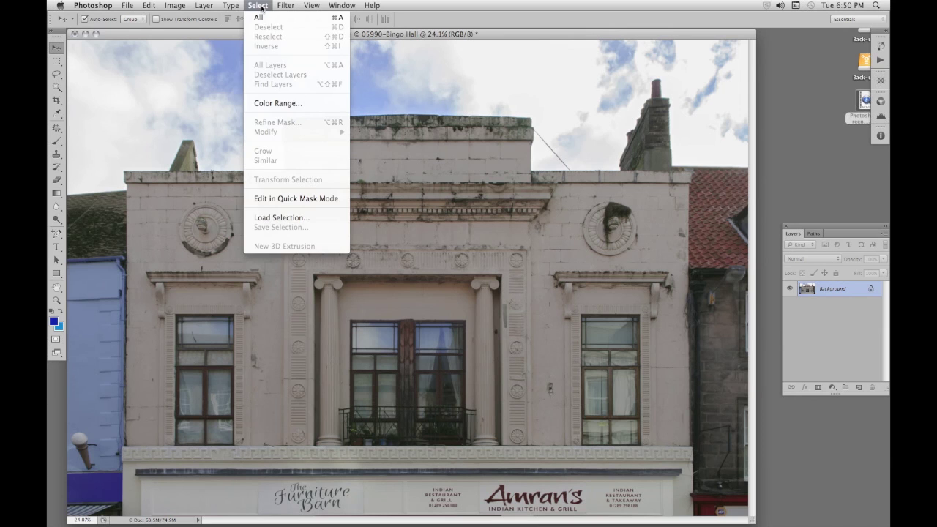
- Load the Blue copy channel as a selection and invert it
left_click(280, 219)
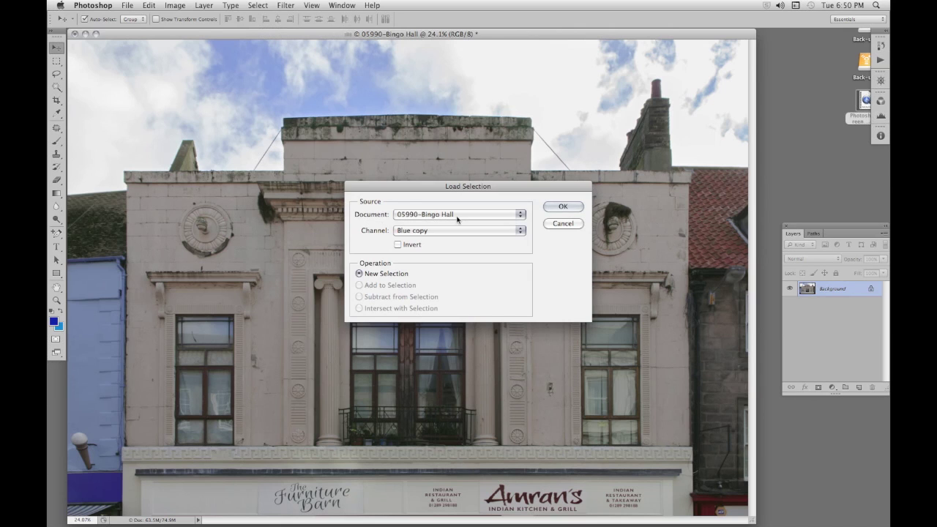
left_click(521, 233)
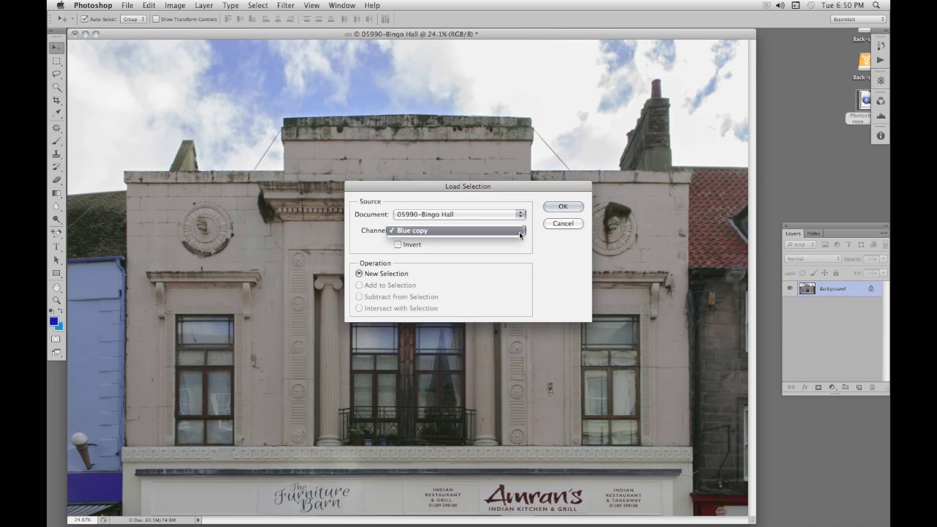
left_click(519, 232)
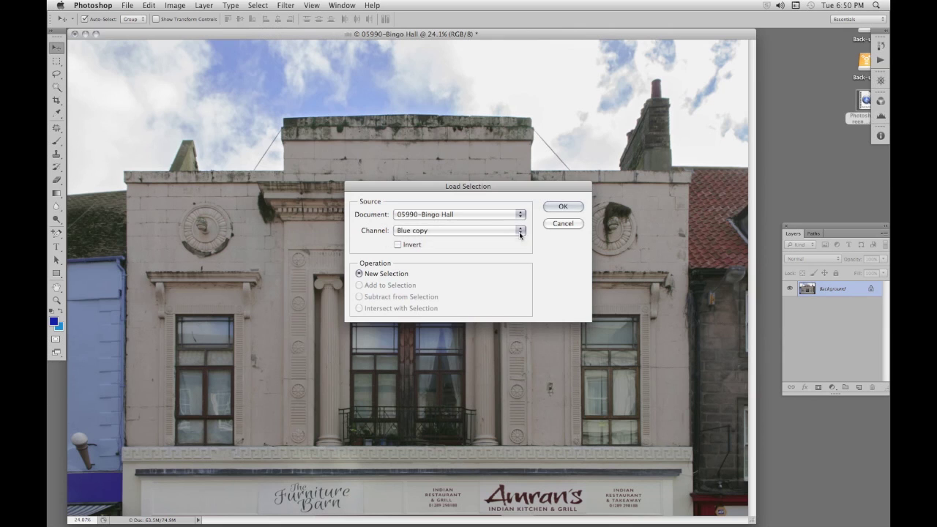
left_click(561, 207)
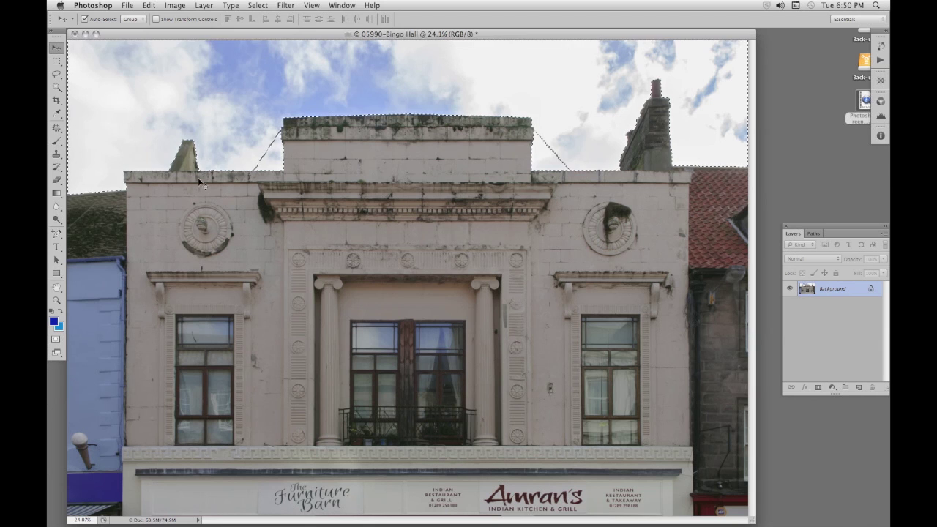
left_click(257, 6)
left_click(264, 46)
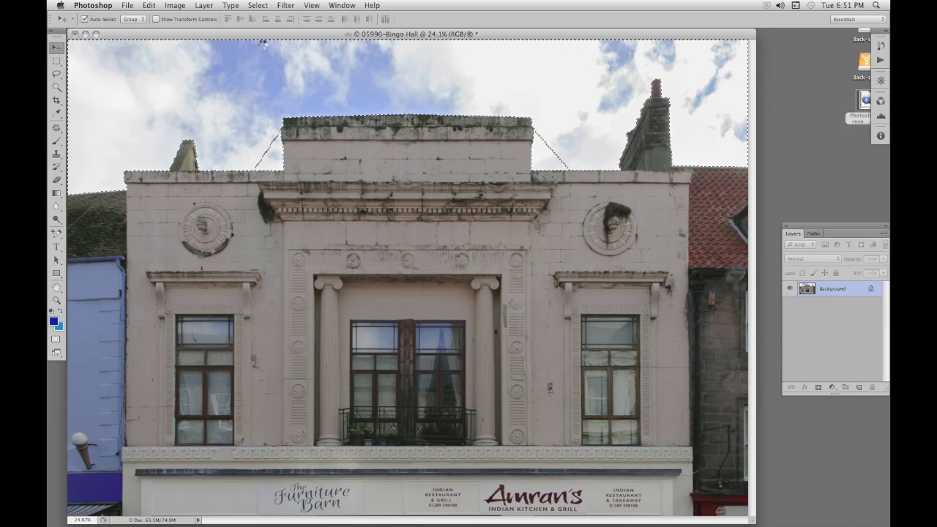
- Add a Curves adjustment layer on the selection and pull its curve down to darken
left_click(832, 387)
left_click(839, 434)
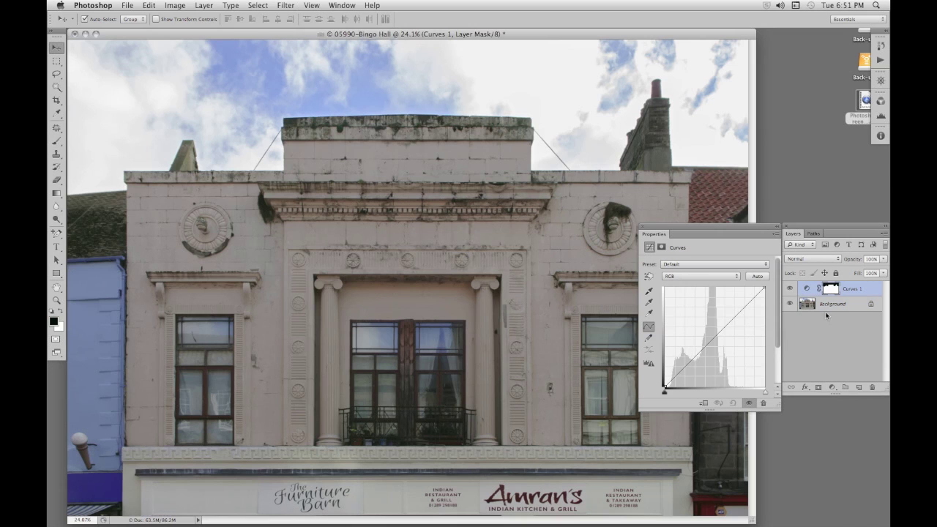
left_click_drag(722, 329, 771, 305)
- Add Curves 2 with Curves 1's mask copied and inverted, and raise its curve to brighten
left_click(832, 387)
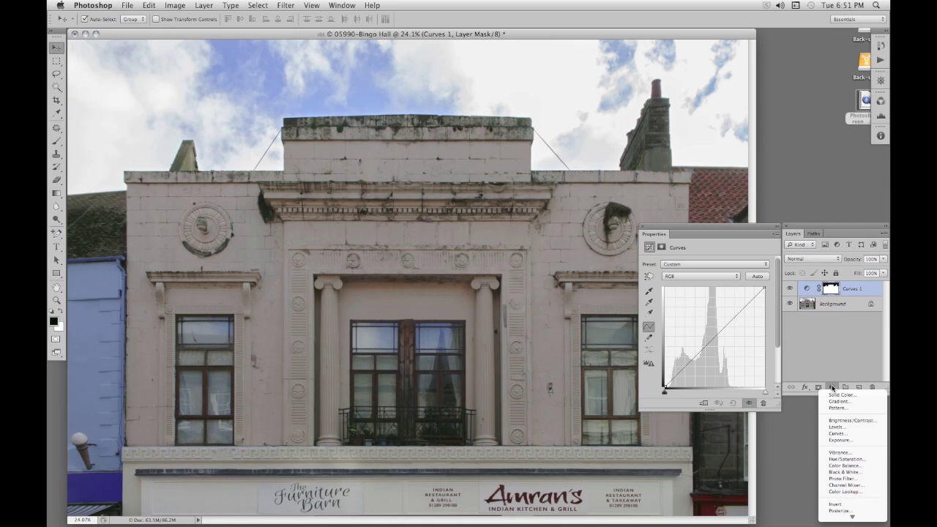
left_click(839, 435)
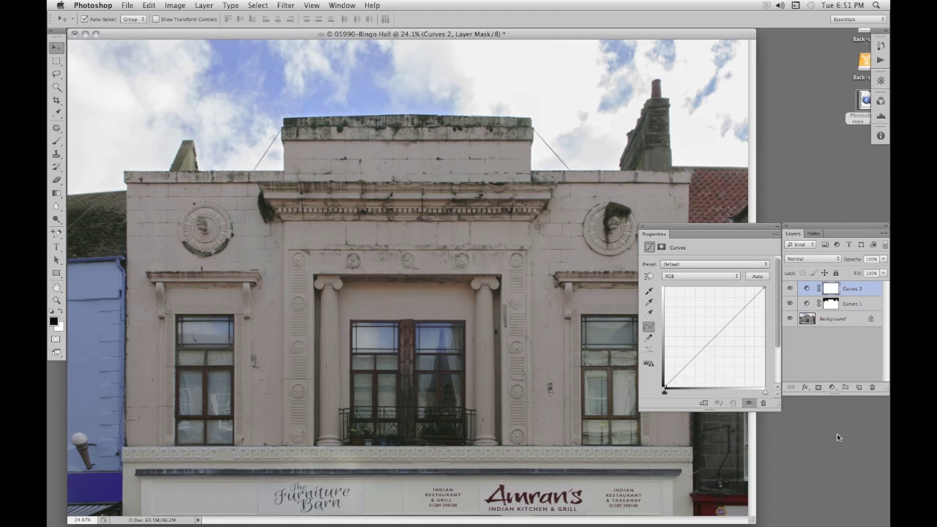
left_click(833, 306)
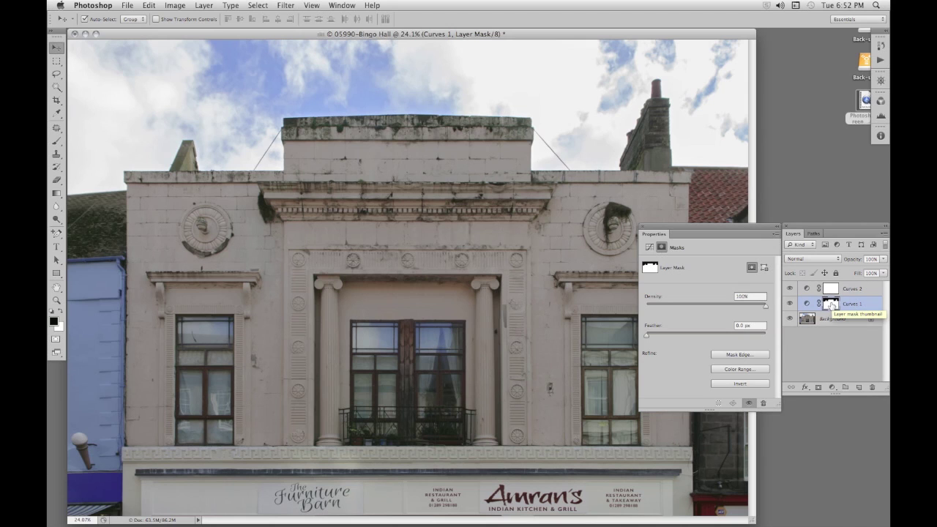
left_click_drag(833, 306, 832, 288)
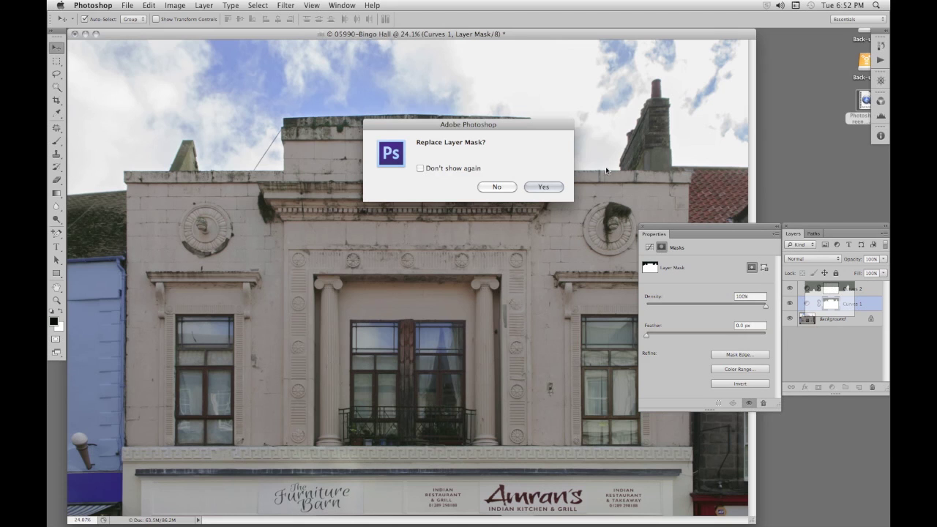
left_click(540, 186)
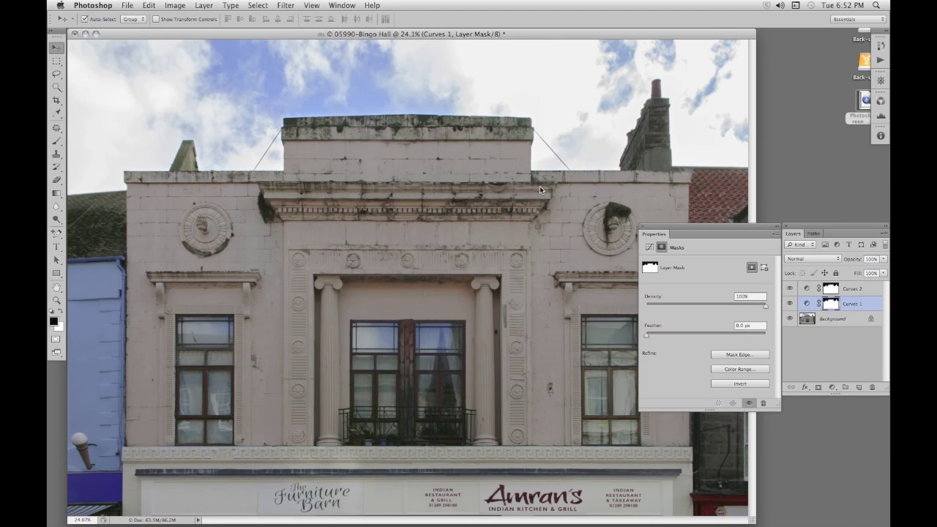
left_click(830, 289)
key("super+i")
left_click(807, 289)
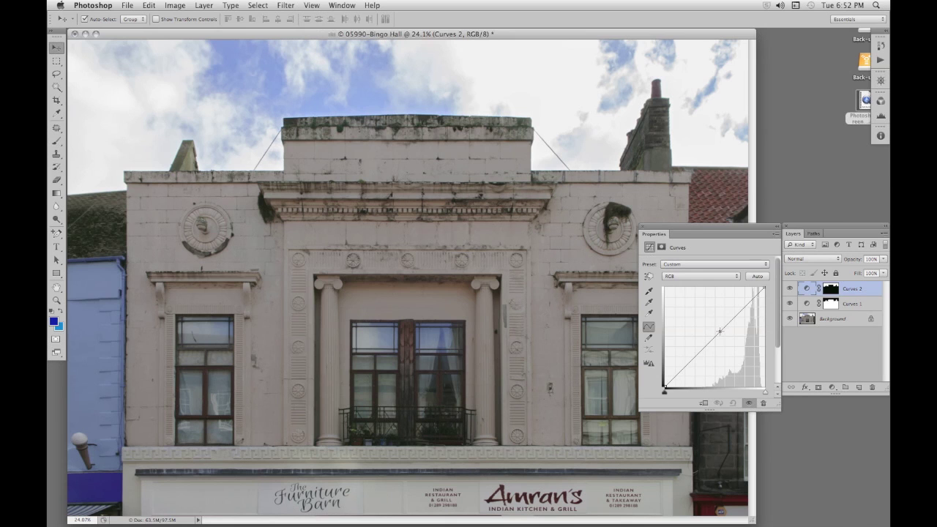
left_click_drag(720, 332, 766, 369)
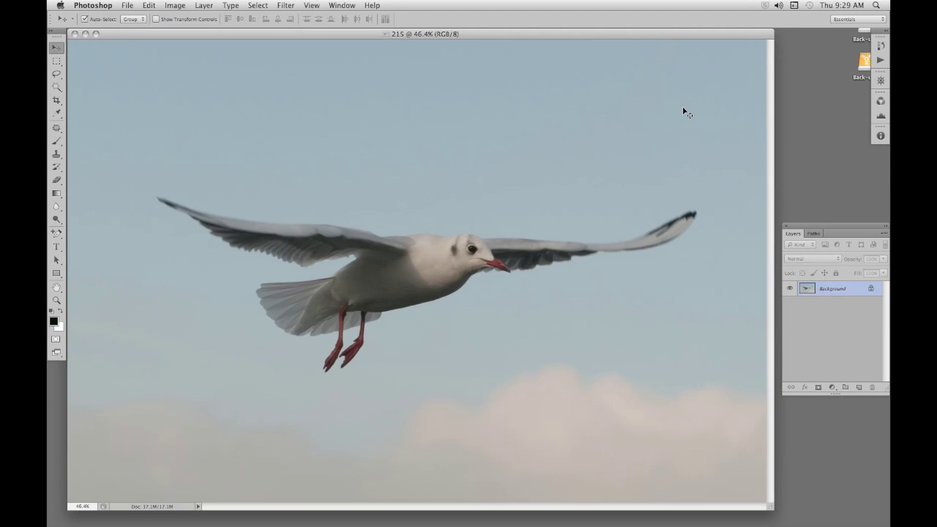
- Compare the gull photo's Red, Green and Blue channels and duplicate Blue as Blue copy
left_click(880, 100)
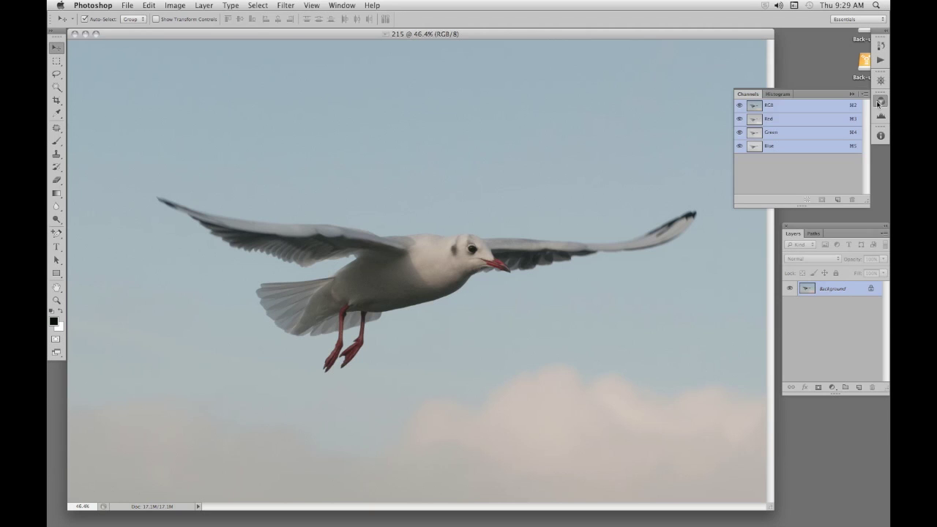
left_click(790, 118)
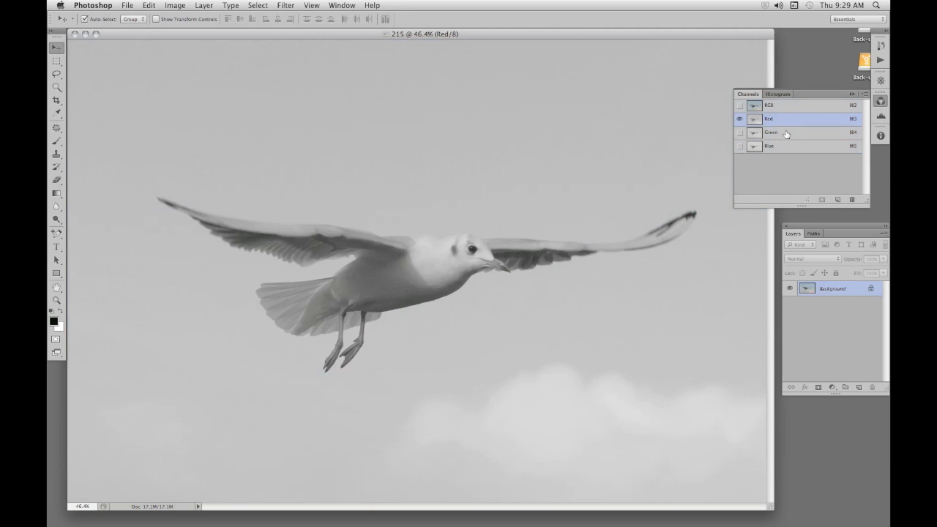
left_click(787, 133)
left_click(787, 145)
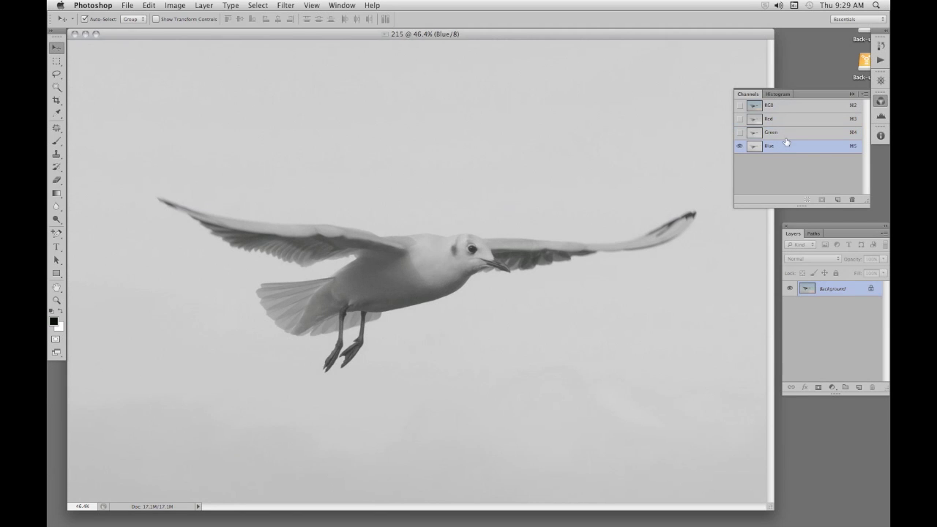
left_click(787, 133)
left_click(786, 120)
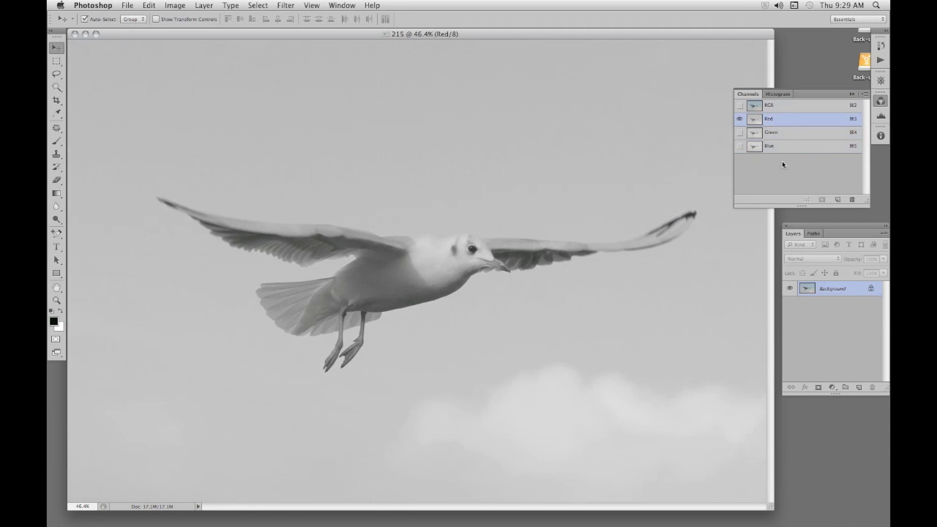
left_click(783, 147)
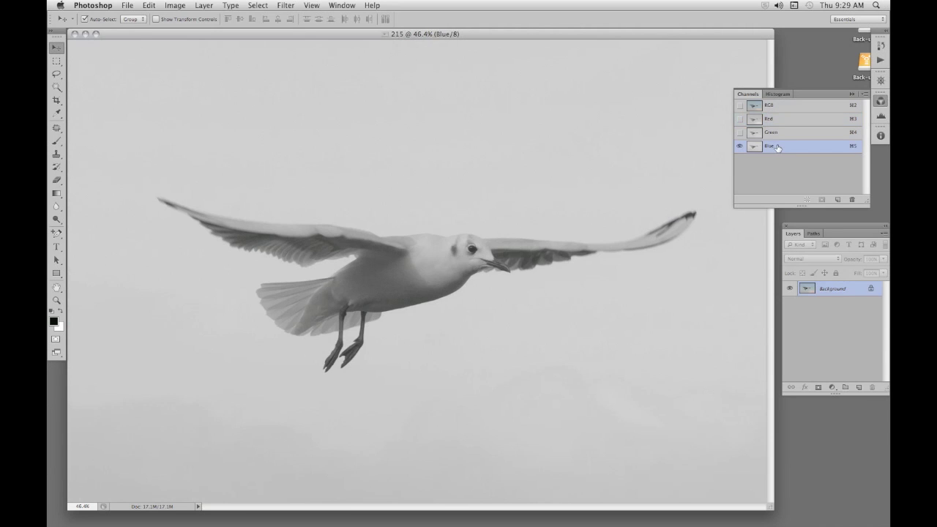
left_click_drag(781, 149, 839, 203)
- Apply Levels 105, 0.46, 178 to Blue copy so the gull darkens against the sky
key("super+l")
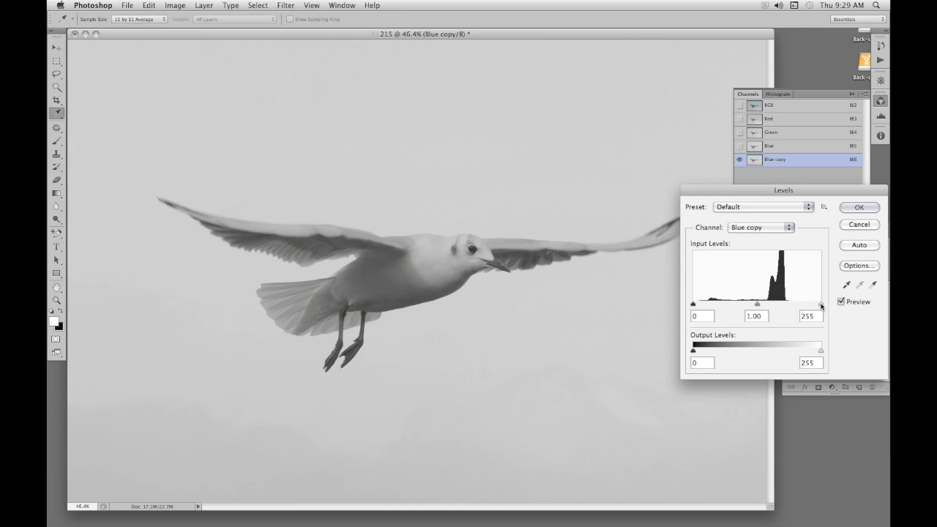
left_click_drag(821, 306, 793, 306)
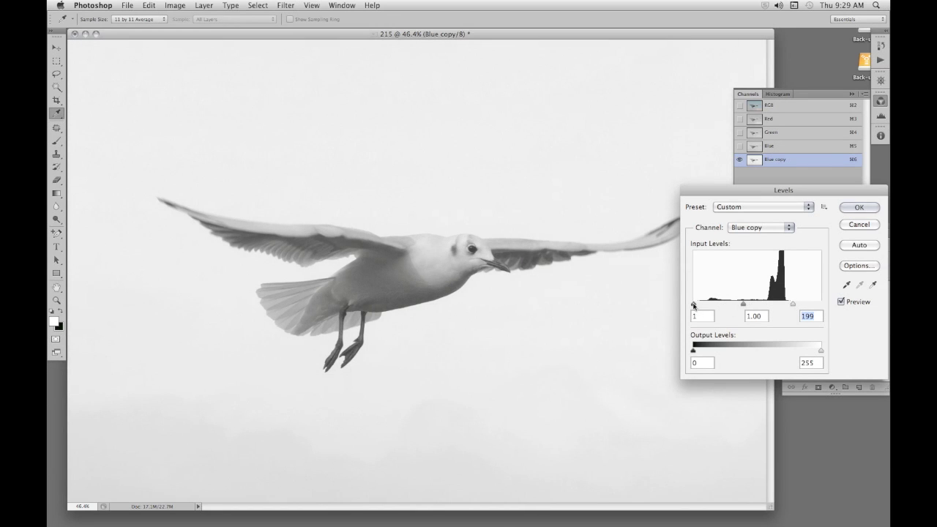
left_click_drag(694, 306, 735, 307)
left_click_drag(793, 306, 742, 307)
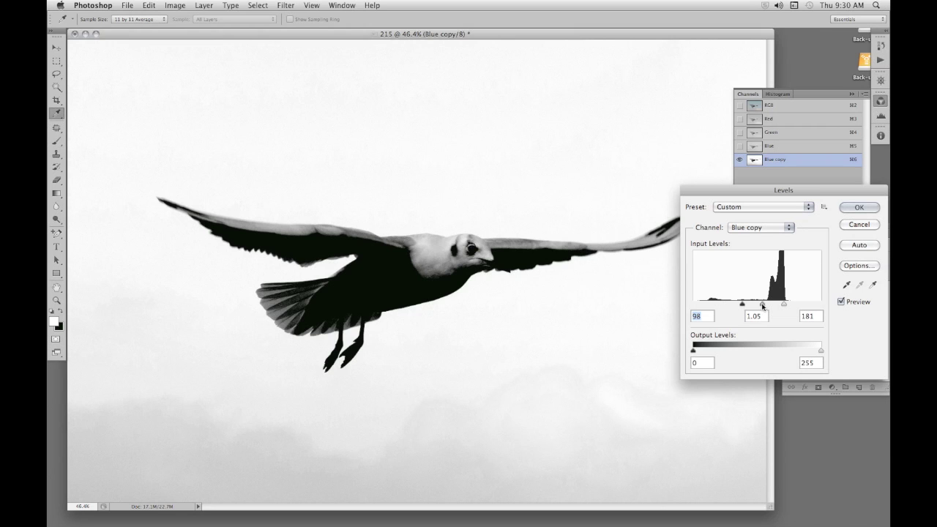
left_click_drag(763, 306, 783, 306)
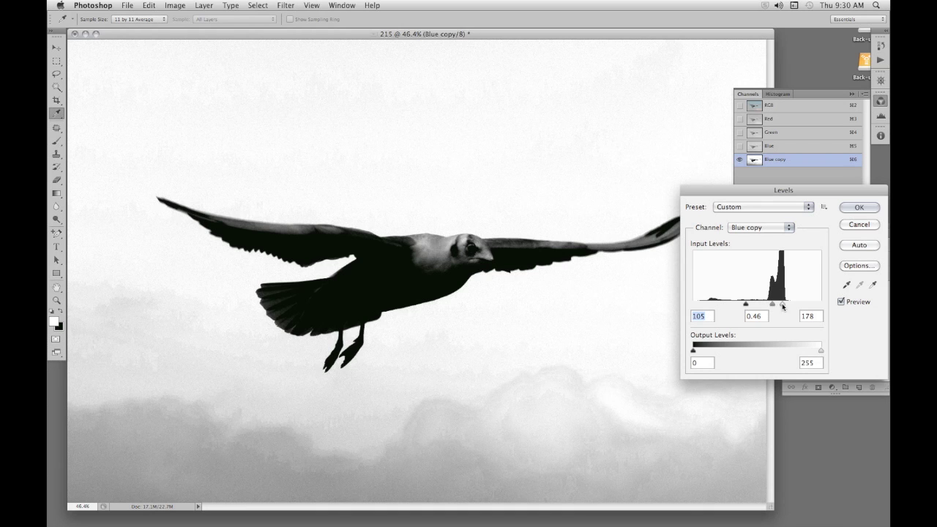
left_click(857, 208)
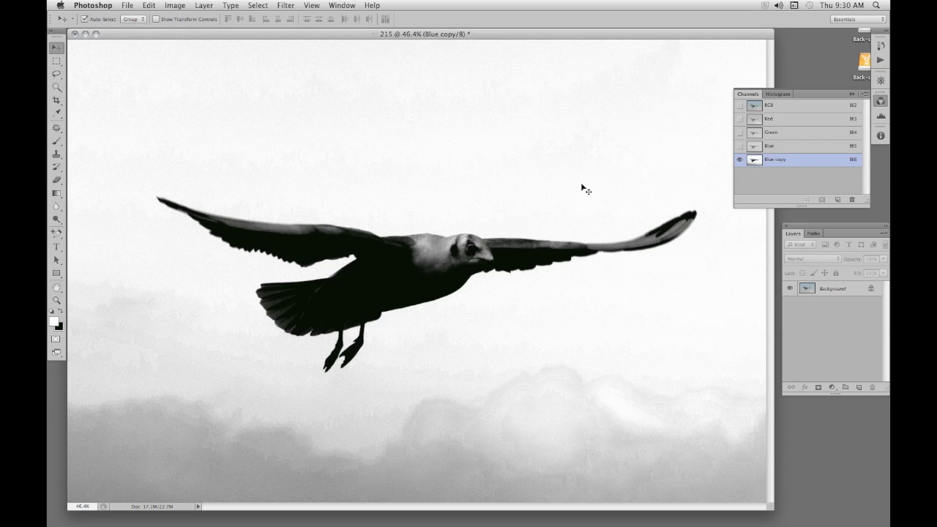
- Paint the lower clouds white, then burn the gull's head and wing black using Shadows range
key("b")
mouse_move(505, 381)
left_mouse_down()
mouse_move(722, 429)
mouse_move(300, 463)
mouse_move(117, 454)
mouse_move(110, 128)
mouse_move(491, 63)
mouse_move(634, 84)
mouse_move(341, 90)
mouse_move(125, 74)
mouse_move(288, 104)
left_mouse_up()
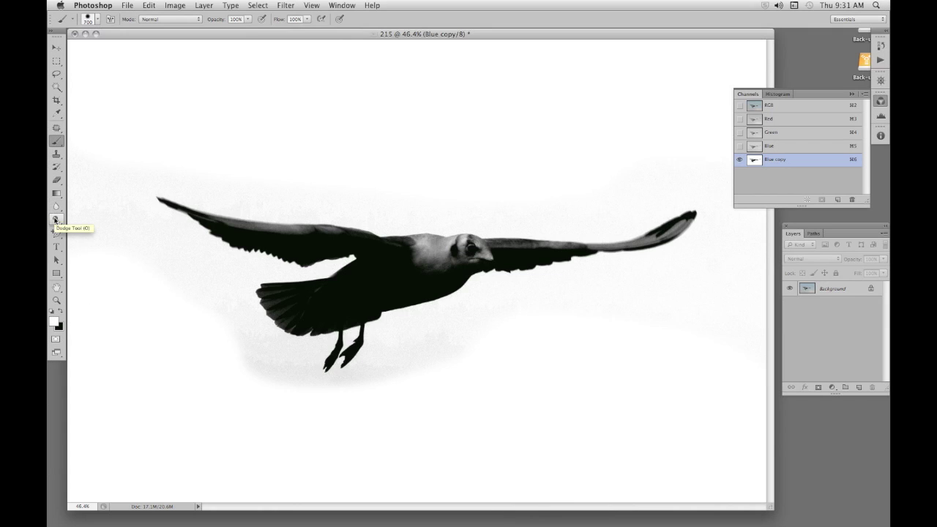
left_click(55, 219)
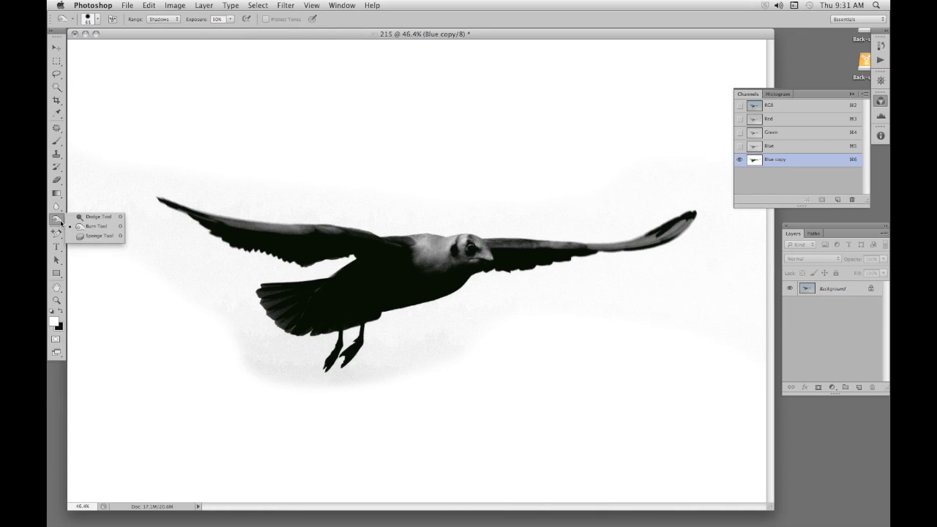
left_click(77, 227)
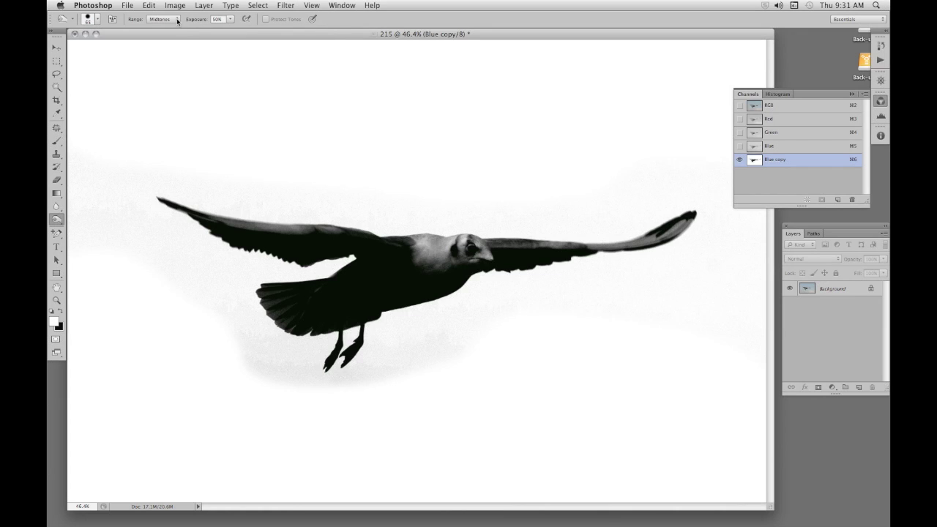
left_click(177, 19)
left_click(174, 13)
left_click_drag(189, 19, 197, 19)
left_click_drag(200, 21, 195, 23)
mouse_move(410, 268)
left_mouse_down()
mouse_move(457, 255)
mouse_move(436, 246)
mouse_move(487, 256)
mouse_move(410, 244)
mouse_move(485, 252)
mouse_move(441, 250)
left_mouse_up()
mouse_move(334, 238)
left_mouse_down()
mouse_move(212, 222)
mouse_move(439, 243)
mouse_move(421, 248)
mouse_move(428, 242)
mouse_move(412, 245)
mouse_move(476, 244)
mouse_move(317, 304)
mouse_move(480, 247)
mouse_move(588, 249)
mouse_move(669, 236)
mouse_move(484, 250)
mouse_move(458, 239)
mouse_move(470, 243)
mouse_move(446, 247)
mouse_move(491, 258)
mouse_move(454, 248)
mouse_move(554, 254)
left_mouse_up()
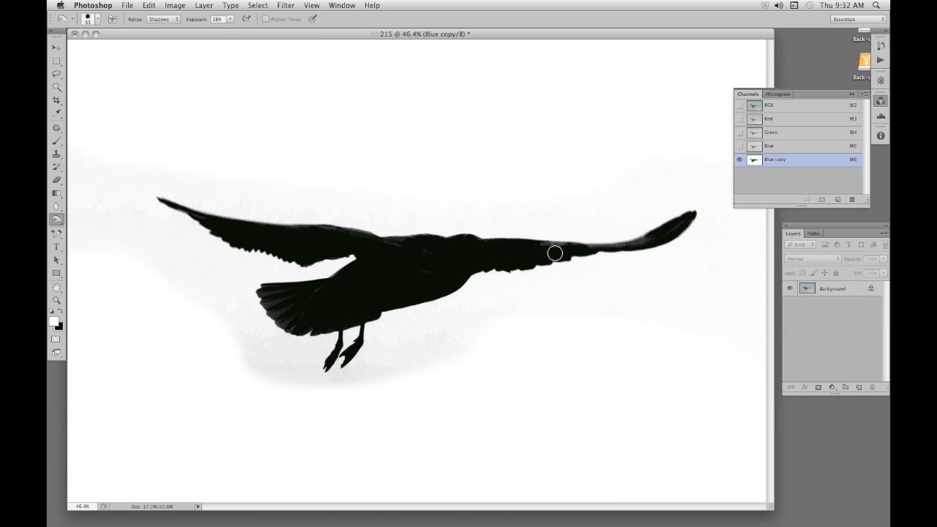
- Return to the RGB composite and load the Blue copy channel as a selection
left_click(756, 108)
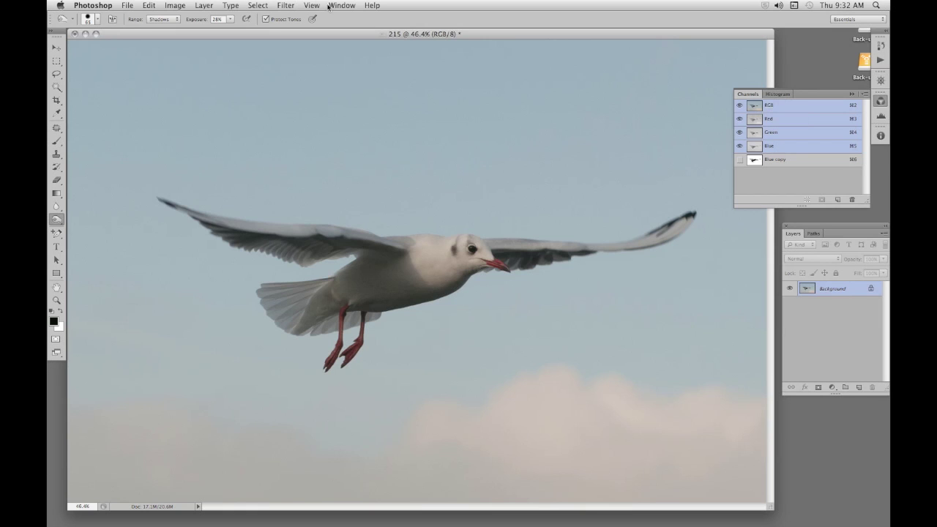
left_click(256, 6)
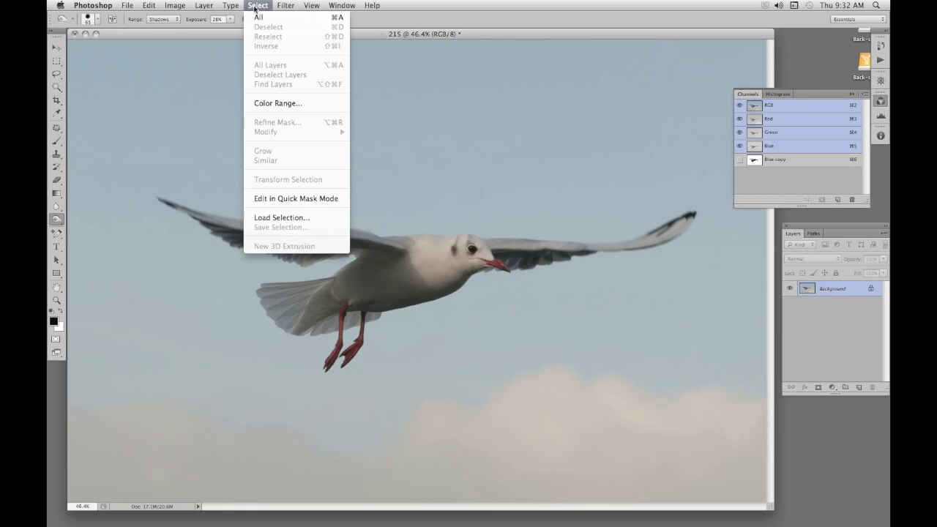
left_click(282, 218)
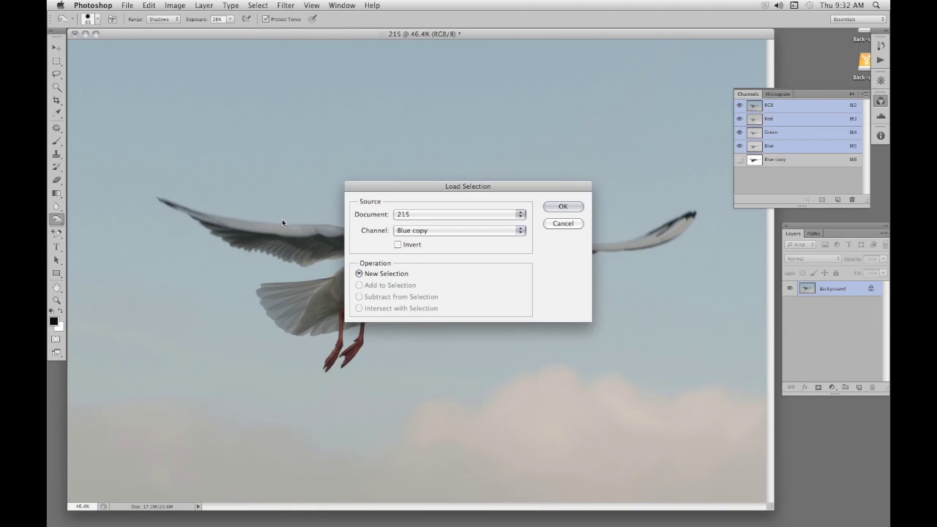
left_click(562, 209)
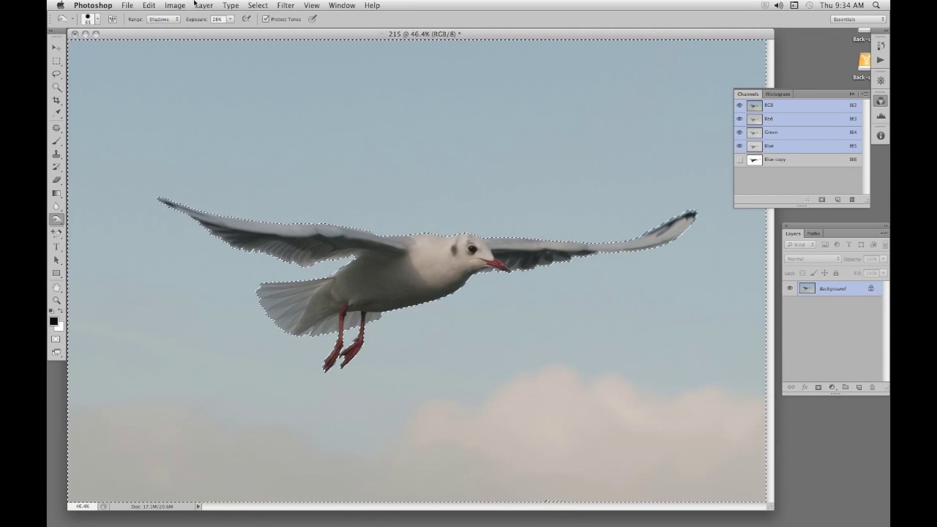
- Invert the selection, copy the gull onto Layer 1 and hide the Background layer
left_click(257, 6)
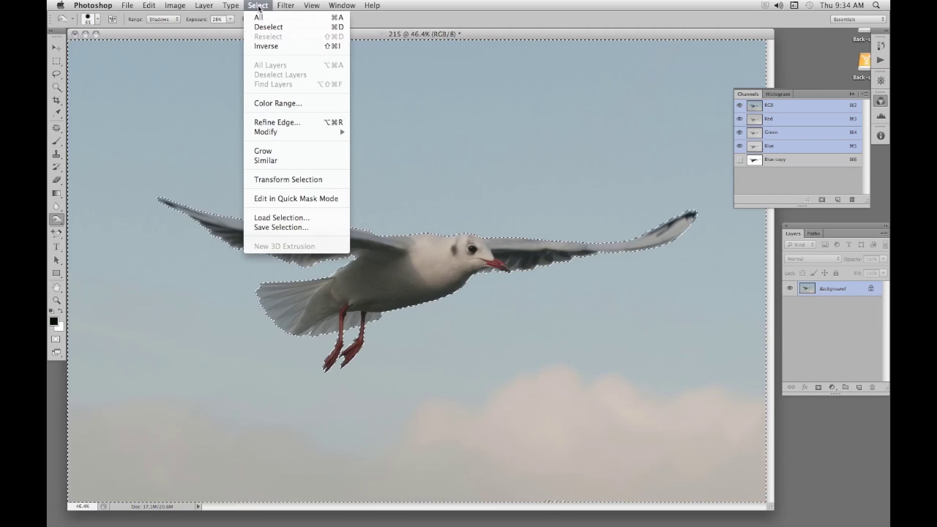
left_click(268, 47)
key("super+j")
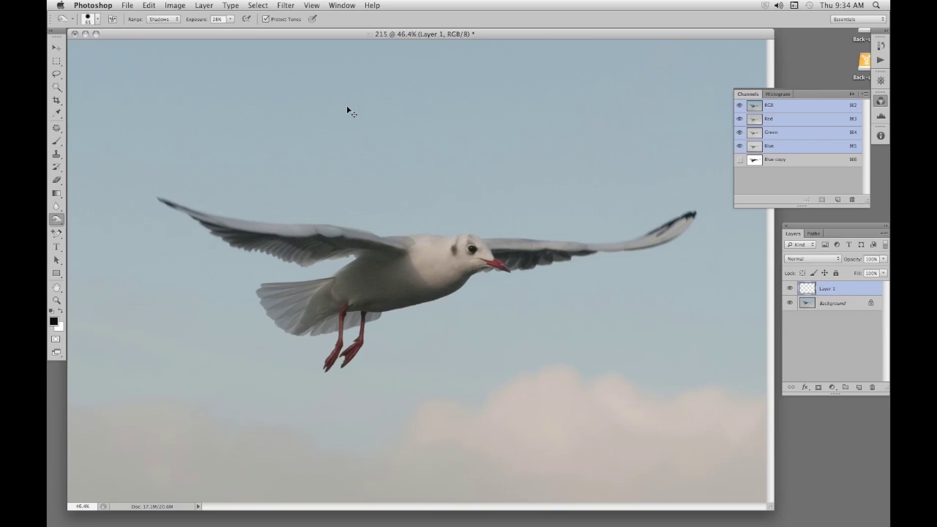
left_click(790, 305)
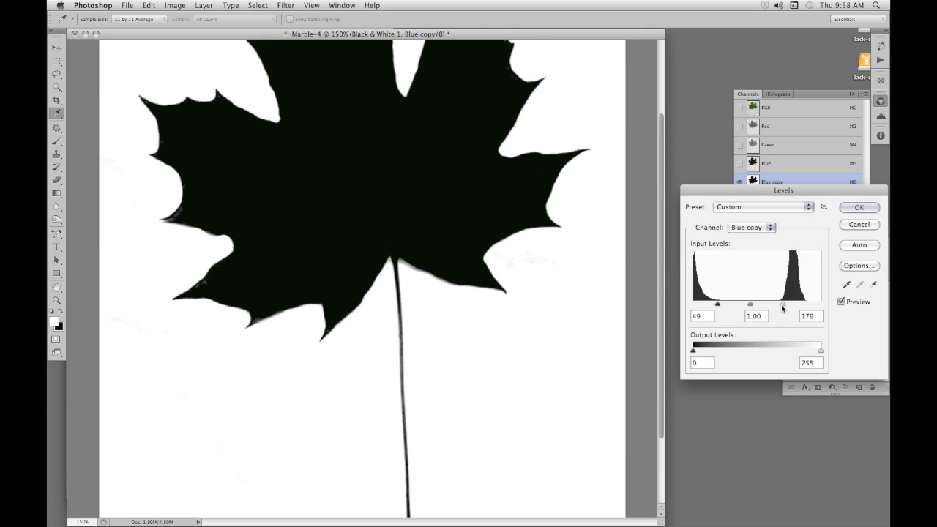
- Set the leaf mask's Levels black point to 68 and white point to 188, and apply
mouse_move(782, 306)
left_mouse_down()
mouse_move(760, 309)
mouse_move(788, 306)
left_mouse_up()
mouse_move(718, 303)
left_mouse_down()
mouse_move(747, 303)
mouse_move(728, 304)
left_mouse_up()
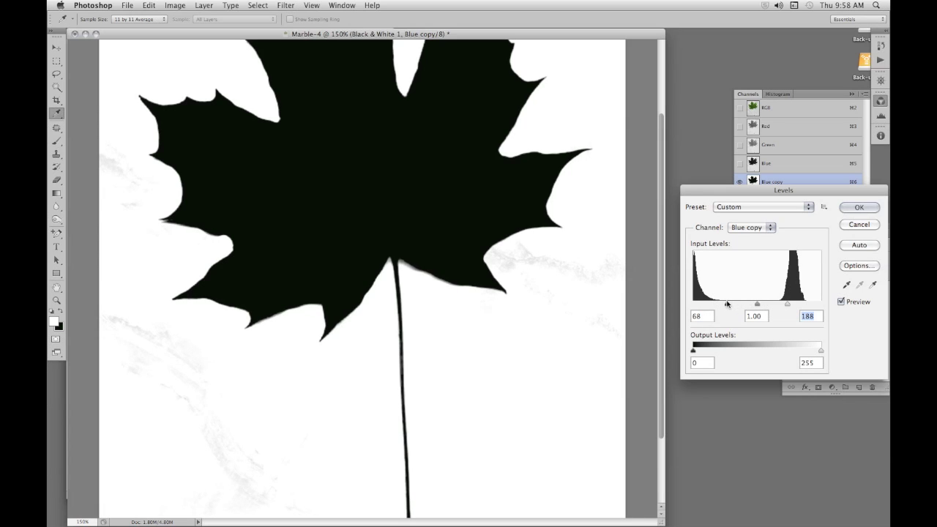
left_click(728, 304)
left_click(857, 209)
key("o")
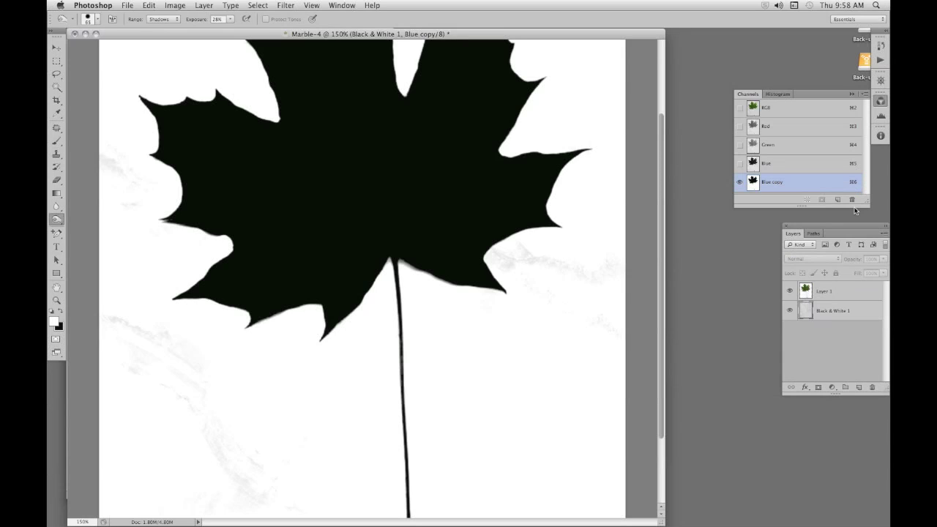
- Return to the RGB composite and load the Blue copy channel as a selection
left_click(754, 108)
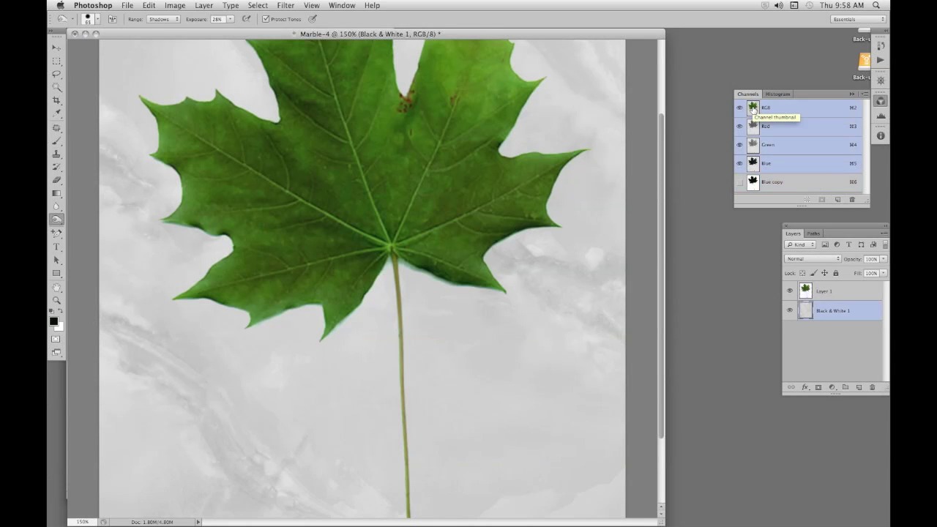
left_click(260, 8)
left_click(282, 218)
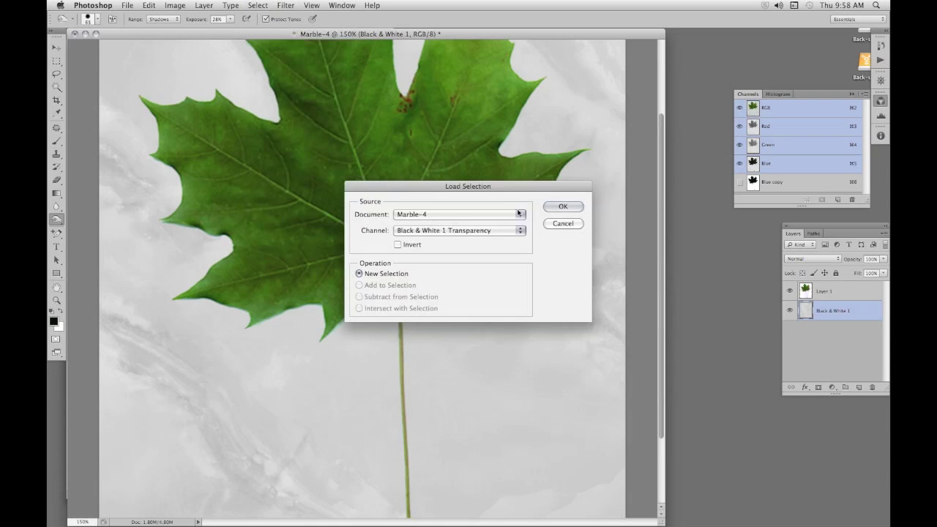
left_click(523, 231)
left_click(511, 248)
left_click(563, 207)
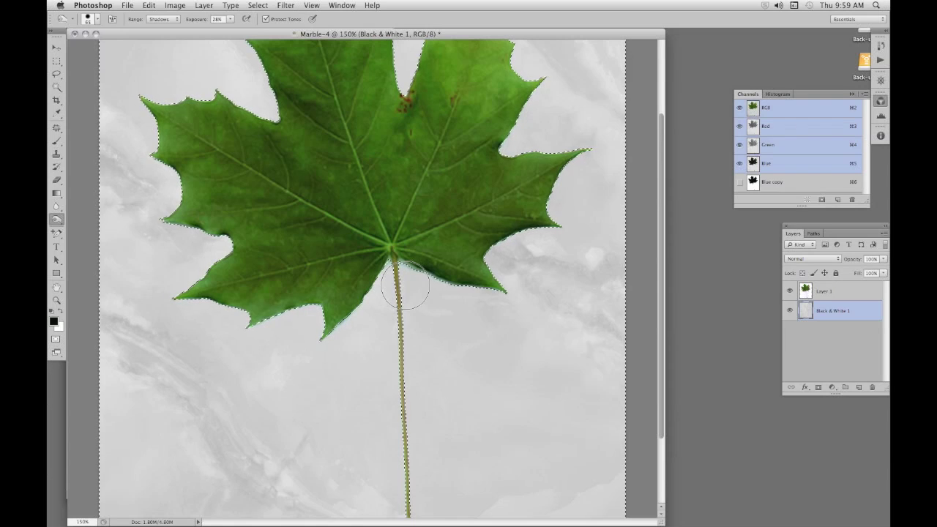
- Enter Quick Mask and set up a fully hard Brush at 45 px
key("q")
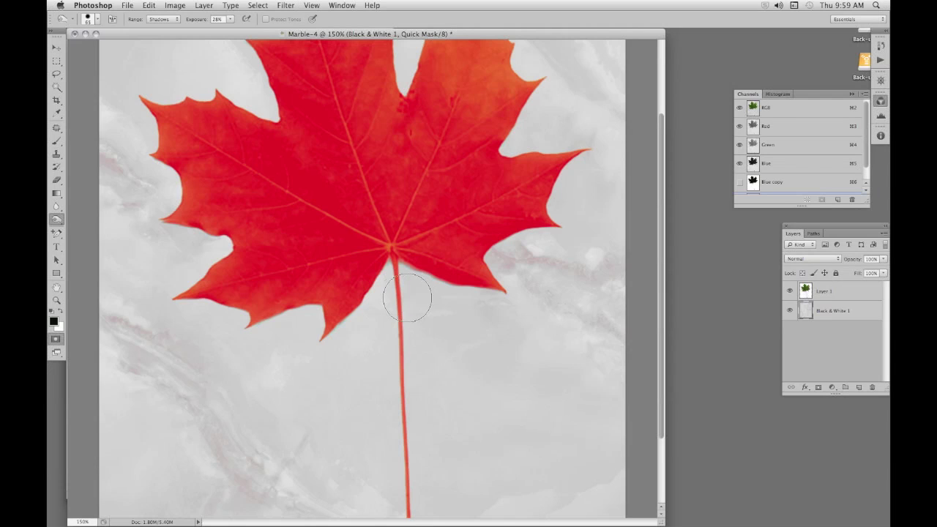
left_click(56, 143)
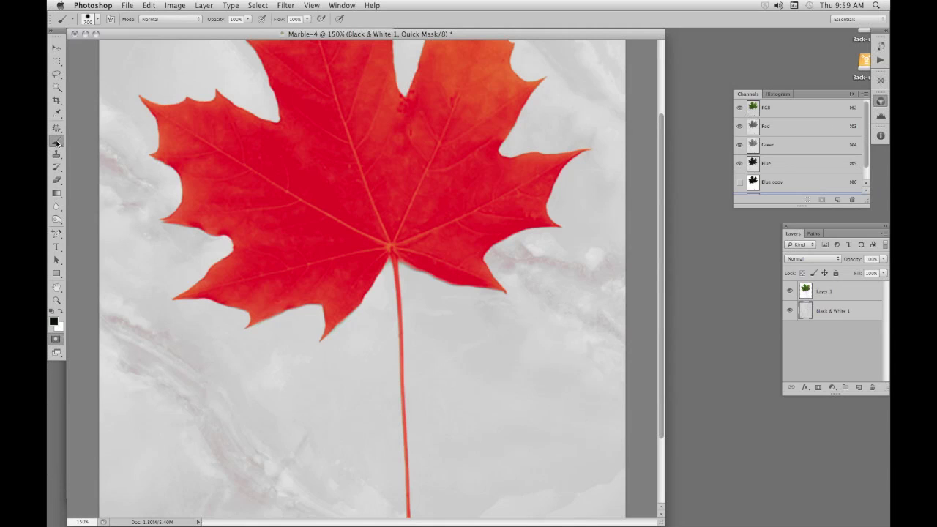
key("bracketleft")
key("bracketleft")
key("bracketleft")
key("bracketleft")
key("bracketleft")
key("bracketleft")
key("bracketleft")
key("bracketleft")
key("bracketleft")
key("bracketleft")
key("bracketleft")
key("bracketleft")
- Shrink the brush to 40, undo the stray stroke, paint with white, and exit Quick Mask
key("bracketleft")
key("bracketleft")
left_click(92, 19)
left_click(137, 73)
left_click_drag(137, 74, 167, 76)
left_click_drag(91, 50, 83, 50)
key("bracketleft")
key("Return")
key("bracketleft")
key("bracketleft")
key("bracketleft")
key("bracketleft")
key("bracketleft")
key("bracketleft")
key("bracketleft")
key("super+z")
key("x")
key("x")
key("x")
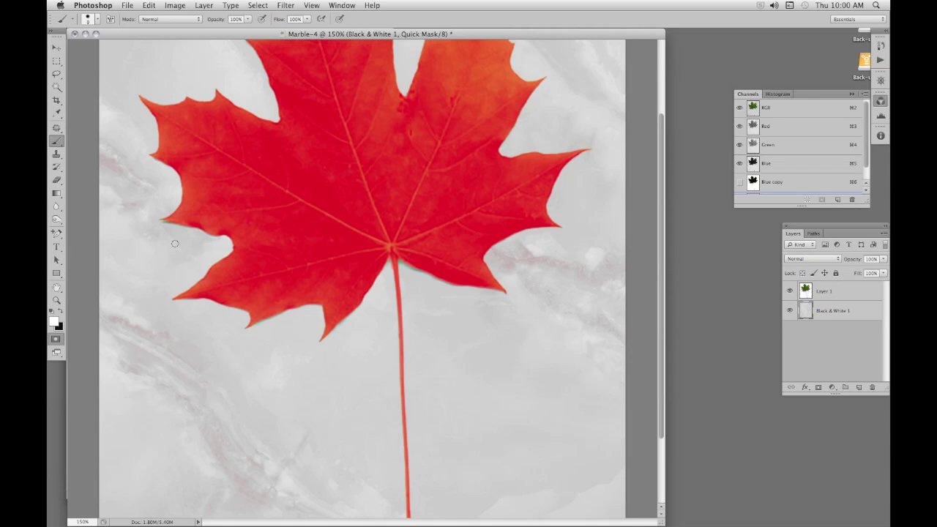
key("q")
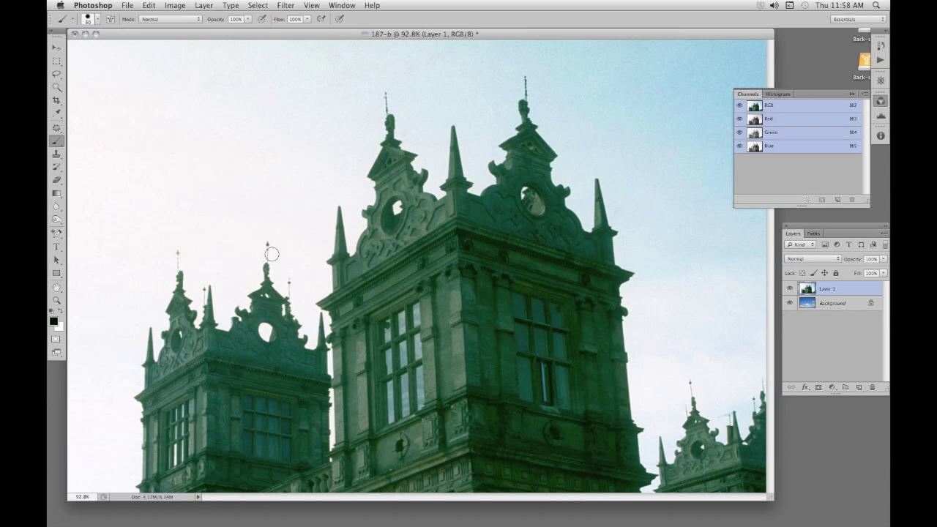
- Duplicate the towers photo's Blue channel and apply Levels 79, 0.90, 255 to darken the buildings
left_click_drag(757, 148, 838, 200)
key("super+l")
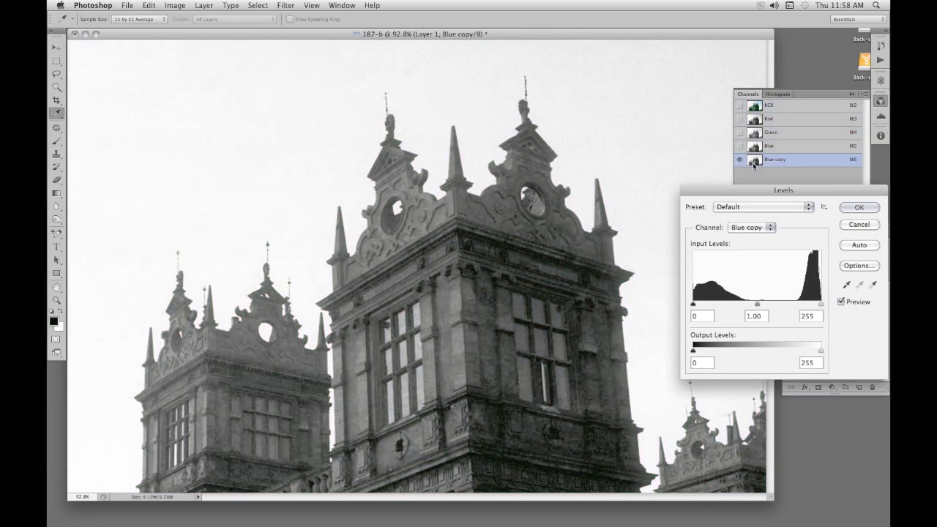
left_click_drag(693, 300, 732, 306)
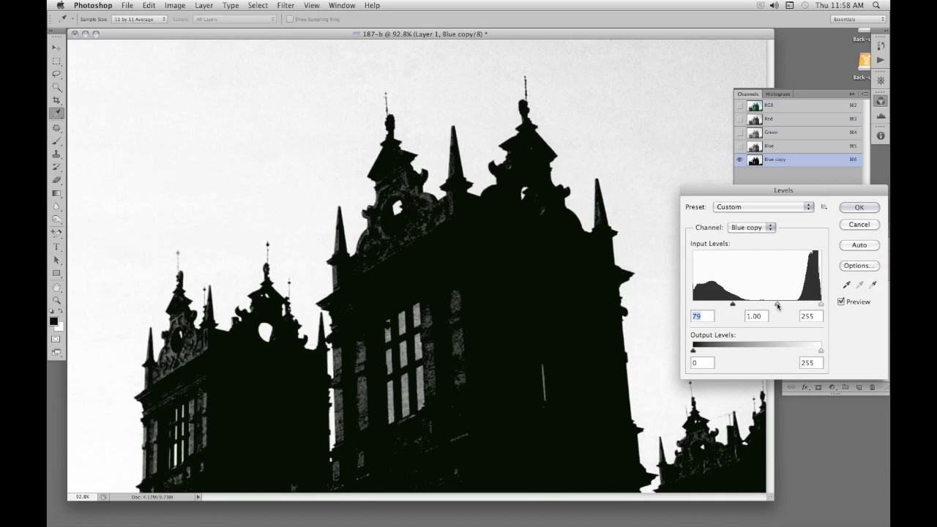
mouse_move(777, 306)
left_mouse_down()
mouse_move(789, 306)
mouse_move(779, 305)
left_mouse_up()
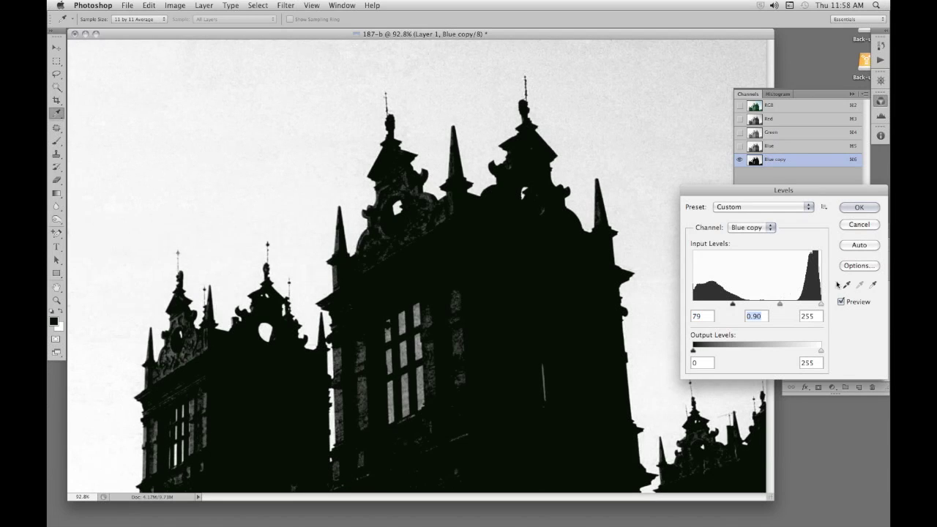
mouse_move(821, 305)
left_mouse_down()
mouse_move(801, 304)
mouse_move(821, 305)
left_mouse_up()
left_click_drag(733, 305, 734, 306)
- Apply the Levels change and zoom to 200% on the spire tops
left_click(859, 207)
key("b")
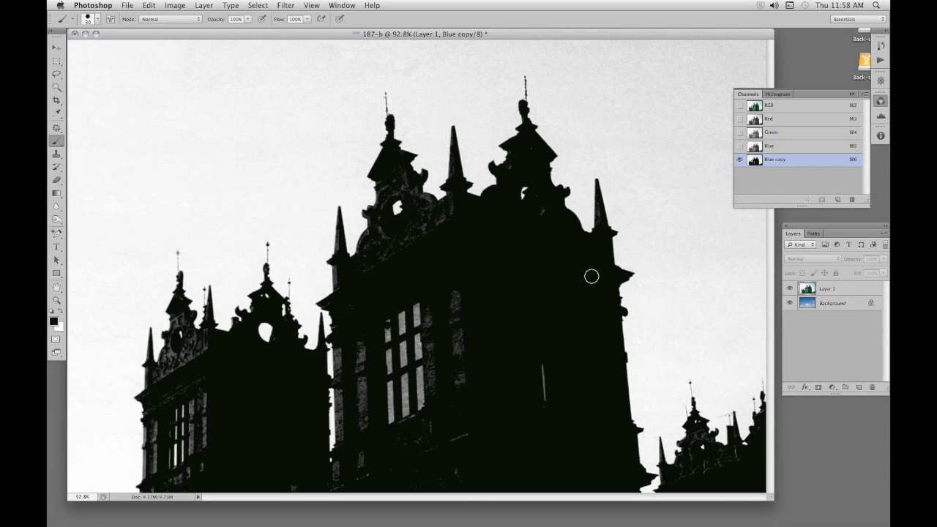
key("super+plus")
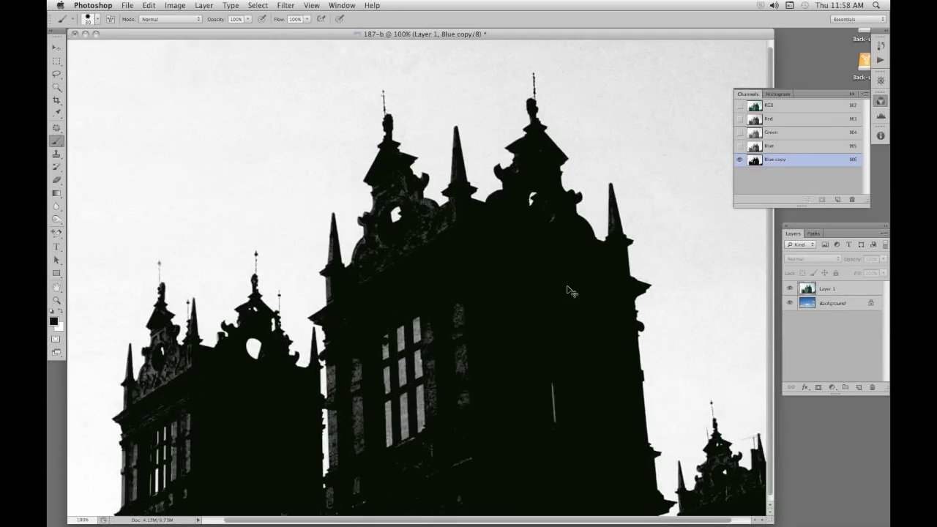
key("super+plus")
left_click_drag(391, 344, 498, 341)
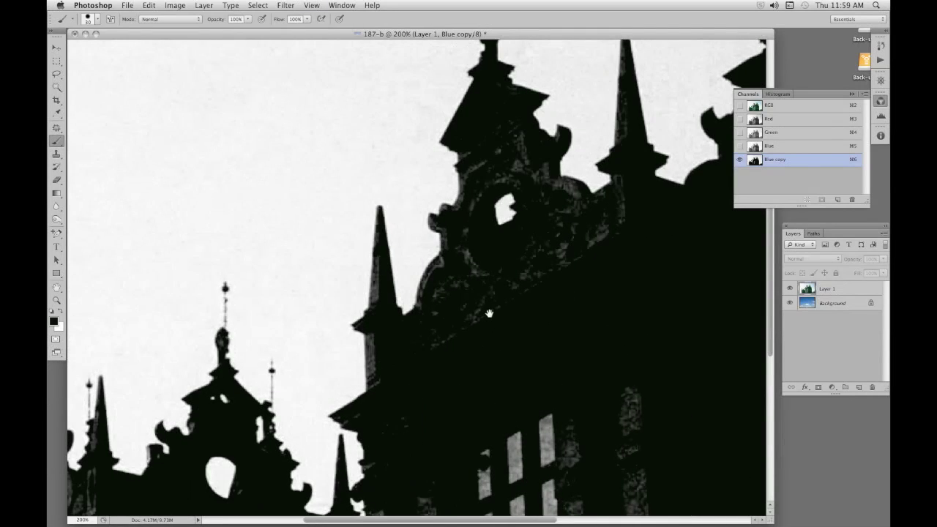
left_click_drag(489, 313, 496, 316)
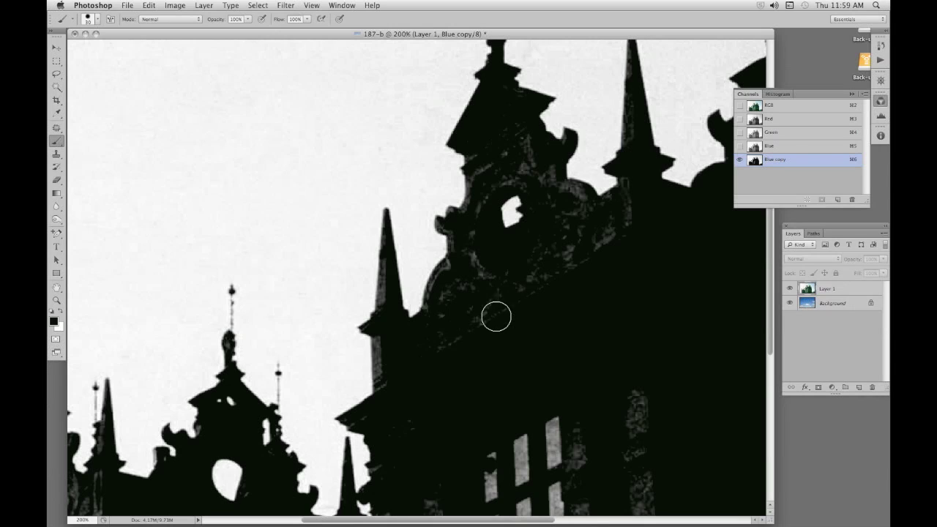
- Set up the Dodge tool on Highlights at 70% exposure with a smaller brush
left_click(56, 219)
left_click(86, 215)
left_click(164, 19)
left_click(162, 40)
left_click_drag(199, 23, 185, 21)
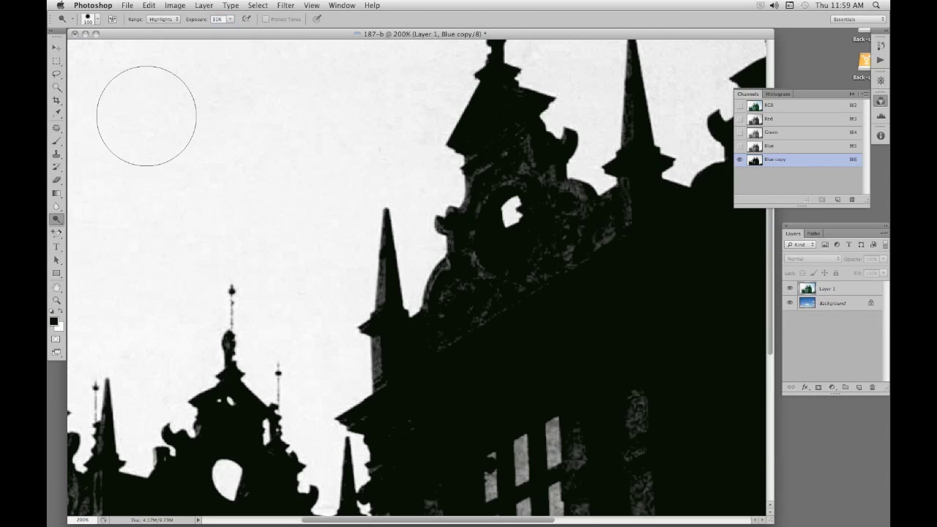
key("bracketleft")
key("bracketleft")
key("bracketleft")
key("bracketleft")
key("bracketleft")
key("bracketleft")
key("bracketleft")
- Dodge the grey sky around the left and second spire tips and along the roof
mouse_move(209, 325)
left_mouse_down()
mouse_move(210, 284)
mouse_move(231, 263)
mouse_move(248, 278)
mouse_move(253, 335)
left_mouse_up()
mouse_move(258, 388)
left_mouse_down()
mouse_move(253, 346)
mouse_move(257, 371)
mouse_move(264, 342)
mouse_move(284, 338)
mouse_move(300, 358)
mouse_move(292, 354)
mouse_move(298, 422)
left_mouse_up()
scroll(331, 286, "up", 5)
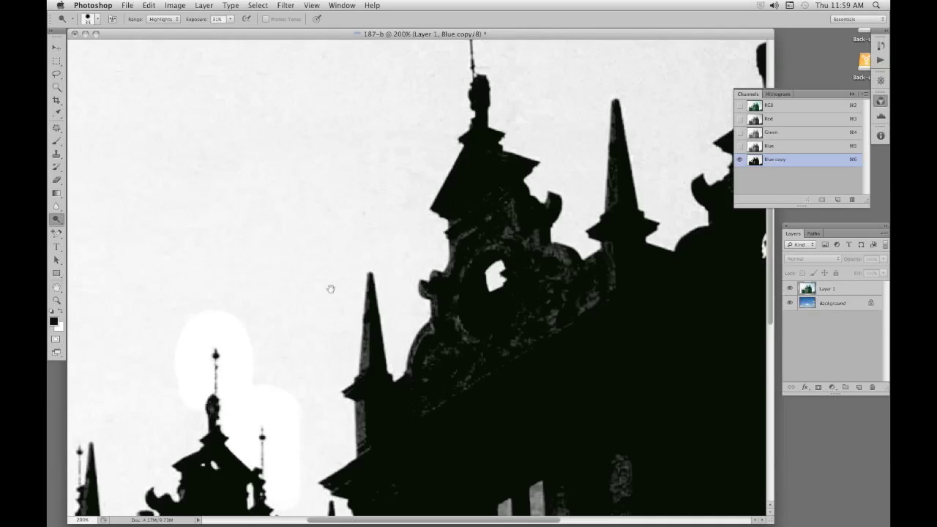
mouse_move(425, 205)
left_mouse_down()
mouse_move(428, 131)
mouse_move(454, 135)
mouse_move(468, 208)
mouse_move(512, 216)
left_mouse_up()
scroll(511, 216, "right", 5)
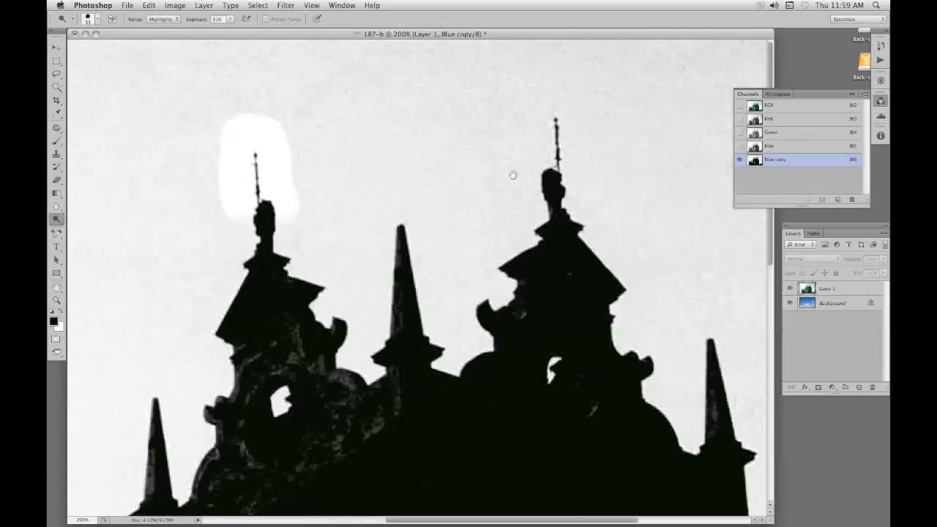
mouse_move(540, 147)
left_mouse_down()
mouse_move(557, 100)
mouse_move(576, 112)
mouse_move(579, 175)
left_mouse_up()
scroll(211, 203, "down", 5)
scroll(287, 173, "left", 4)
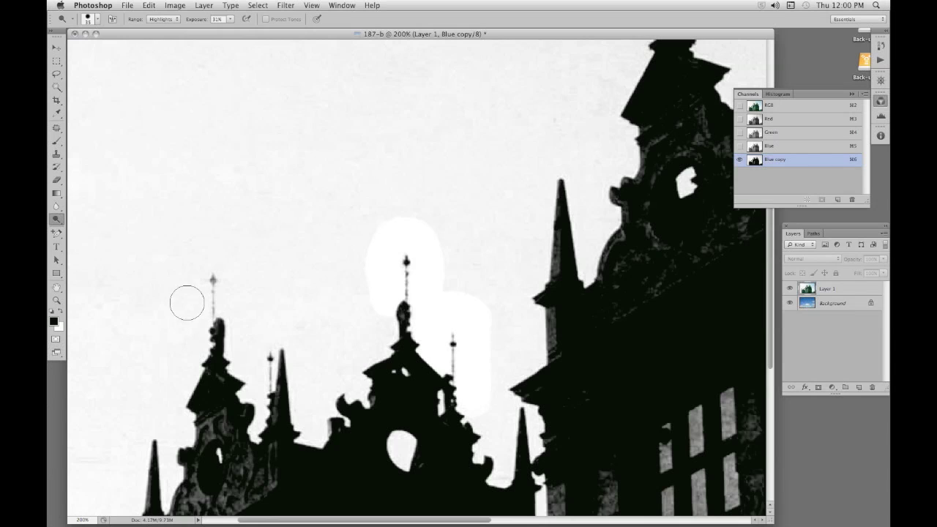
mouse_move(189, 308)
left_mouse_down()
mouse_move(197, 262)
mouse_move(218, 255)
mouse_move(234, 282)
mouse_move(257, 434)
mouse_move(246, 360)
mouse_move(290, 383)
mouse_move(288, 338)
mouse_move(265, 327)
mouse_move(232, 351)
mouse_move(262, 299)
mouse_move(277, 308)
mouse_move(247, 291)
left_mouse_up()
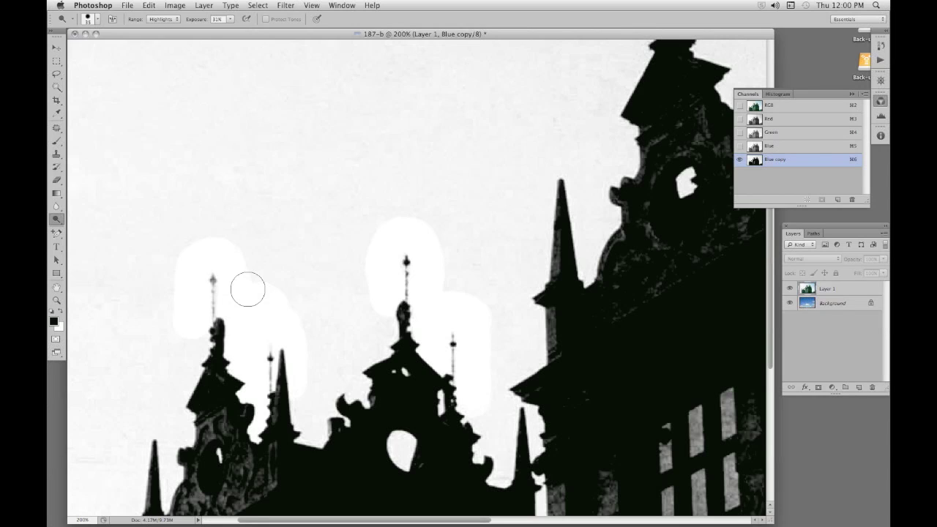
- Paint the thin left and central spires solid black with a roughly 9 px brush
key("b")
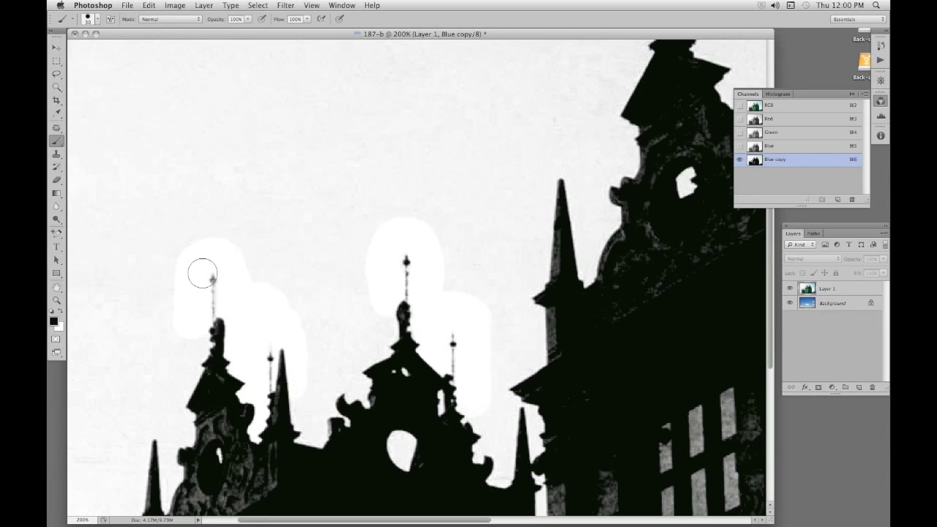
key("bracketleft")
key("bracketleft")
key("bracketleft")
left_click_drag(214, 323, 212, 283)
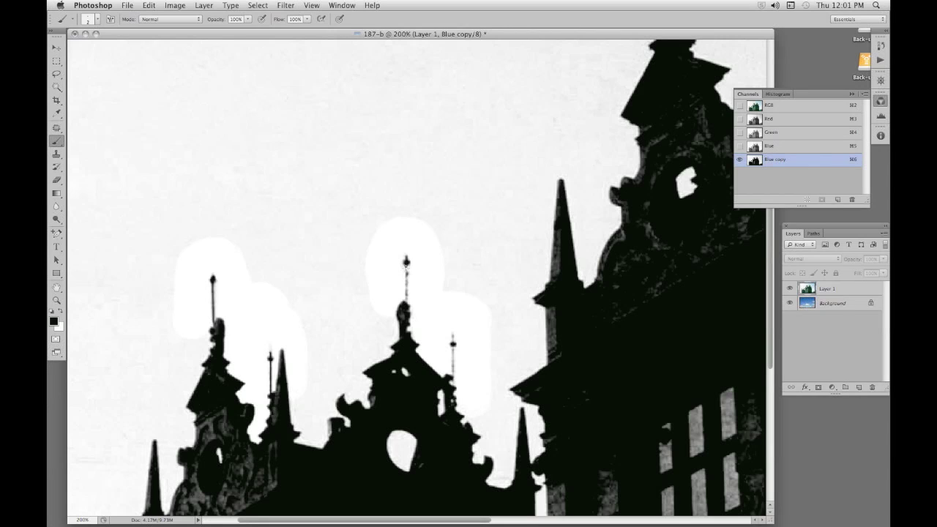
left_click_drag(408, 302, 407, 279)
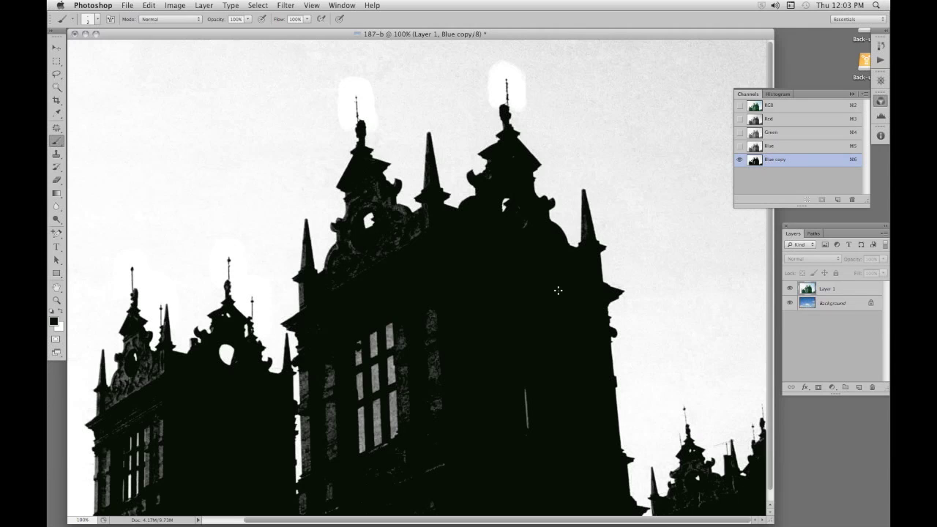
- Dodge the remaining grey sky around and above the central spire at 45% exposure
left_click_drag(56, 219, 84, 219)
left_click_drag(187, 20, 197, 21)
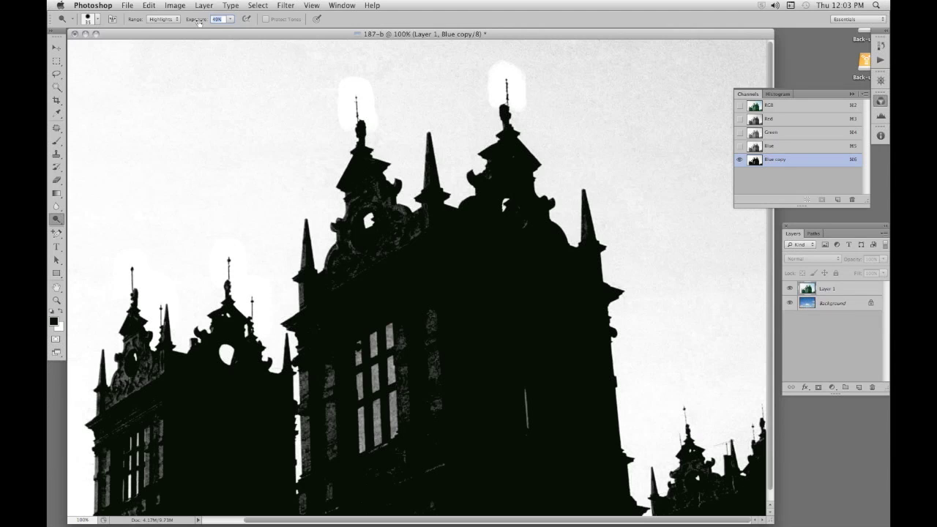
key("bracketright")
key("bracketright")
key("bracketright")
key("bracketright")
key("bracketright")
key("bracketright")
key("bracketright")
mouse_move(334, 151)
left_mouse_down()
mouse_move(321, 256)
mouse_move(325, 150)
mouse_move(342, 59)
mouse_move(103, 60)
mouse_move(304, 119)
mouse_move(319, 212)
mouse_move(271, 315)
mouse_move(233, 229)
mouse_move(173, 313)
mouse_move(171, 234)
mouse_move(137, 162)
left_mouse_up()
mouse_move(385, 50)
left_mouse_down()
mouse_move(464, 119)
mouse_move(448, 209)
mouse_move(388, 109)
mouse_move(535, 120)
mouse_move(525, 42)
mouse_move(663, 53)
left_mouse_up()
left_click_drag(607, 97, 769, 58)
key("bracketright")
key("bracketright")
key("bracketright")
mouse_move(605, 109)
left_mouse_down()
mouse_move(575, 203)
mouse_move(610, 318)
mouse_move(707, 428)
mouse_move(734, 419)
mouse_move(740, 182)
mouse_move(636, 55)
mouse_move(686, 289)
left_mouse_up()
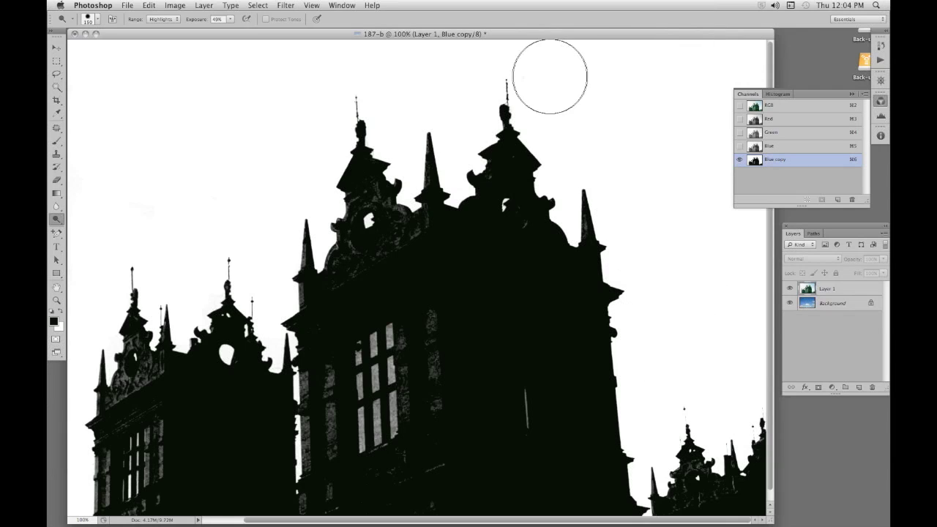
- Paint black over the grey texture on the tall building
key("b")
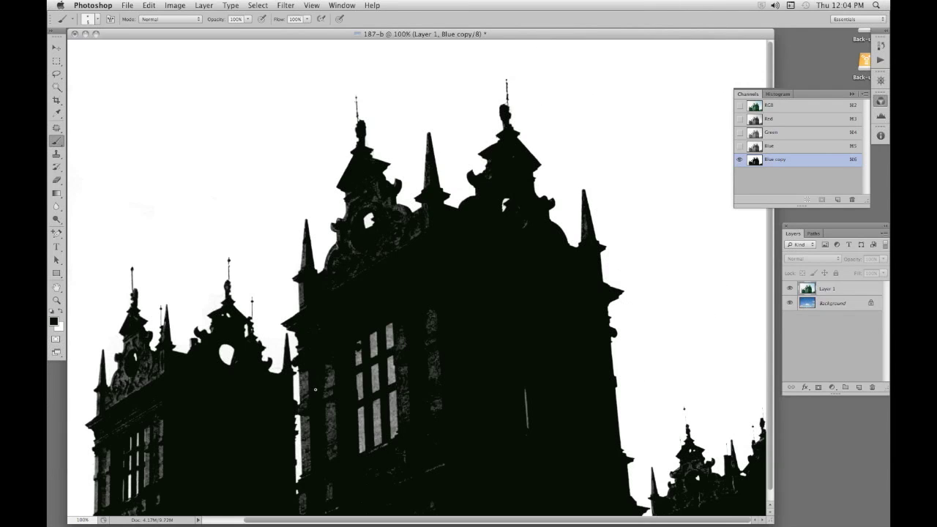
key("bracketright")
key("bracketright")
key("bracketright")
key("bracketright")
key("bracketright")
key("bracketright")
key("bracketright")
key("bracketright")
mouse_move(328, 379)
left_mouse_down()
mouse_move(325, 505)
mouse_move(310, 479)
mouse_move(304, 377)
left_mouse_up()
mouse_move(400, 480)
left_mouse_down()
mouse_move(314, 496)
mouse_move(405, 332)
mouse_move(406, 423)
mouse_move(427, 259)
left_mouse_up()
- Apply Levels with midtone 0.78 and blacken the grey detail on the left tower
key("super+l")
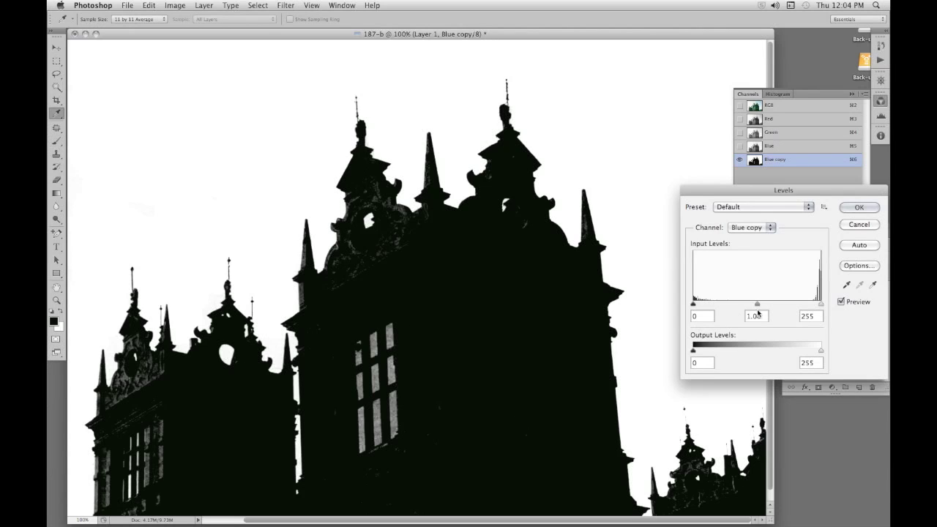
left_click_drag(758, 306, 768, 306)
left_click(859, 207)
key("b")
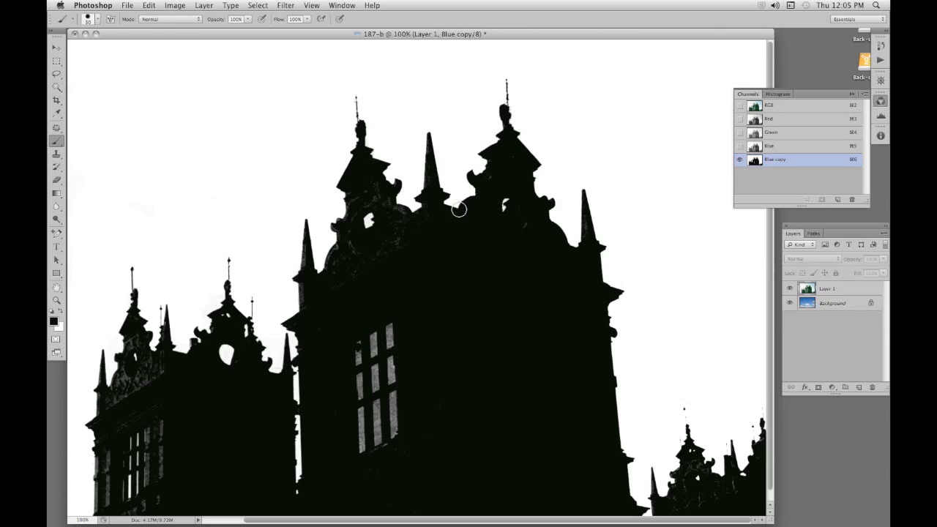
mouse_move(153, 369)
left_mouse_down()
mouse_move(121, 377)
mouse_move(157, 427)
mouse_move(146, 498)
mouse_move(168, 420)
mouse_move(113, 479)
mouse_move(106, 461)
mouse_move(101, 506)
mouse_move(96, 465)
left_mouse_up()
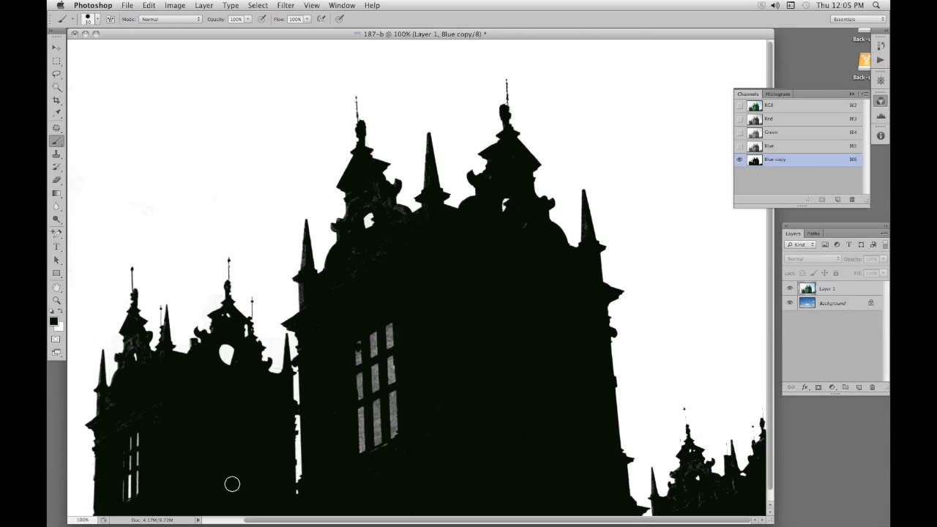
- Load Blue copy as a selection, invert it onto the buildings, and return to the RGB composite
left_click(261, 6)
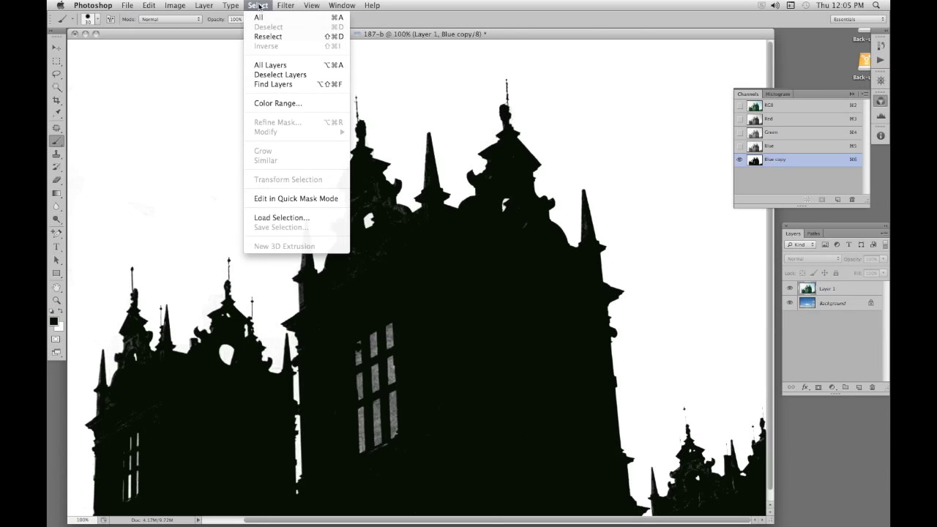
left_click(282, 218)
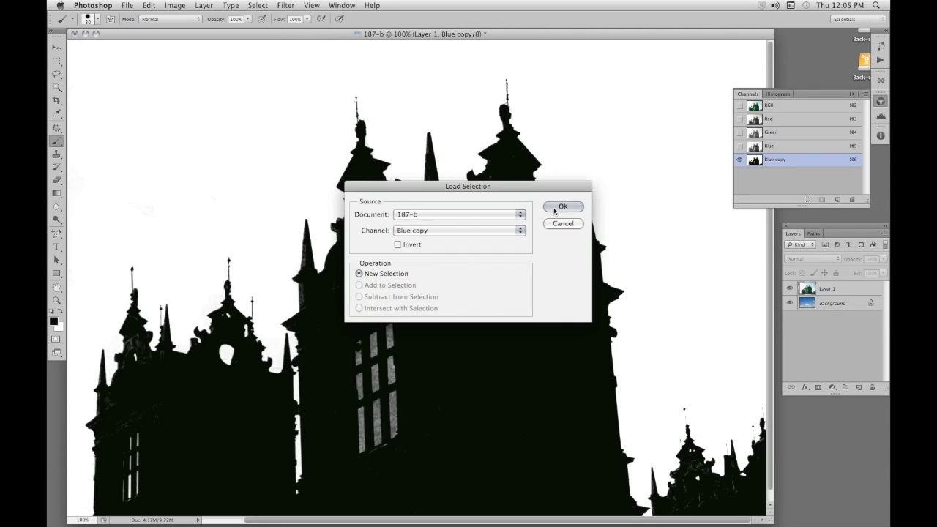
left_click(556, 208)
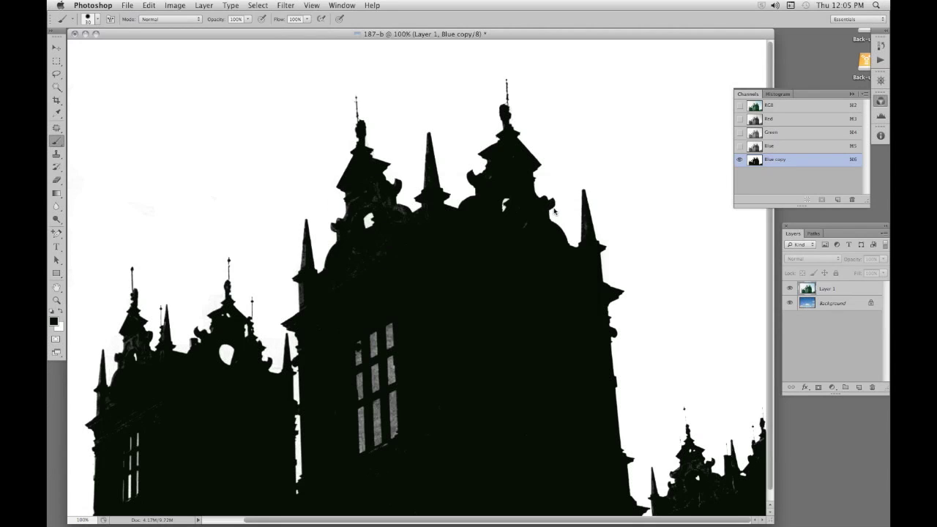
left_click(881, 100)
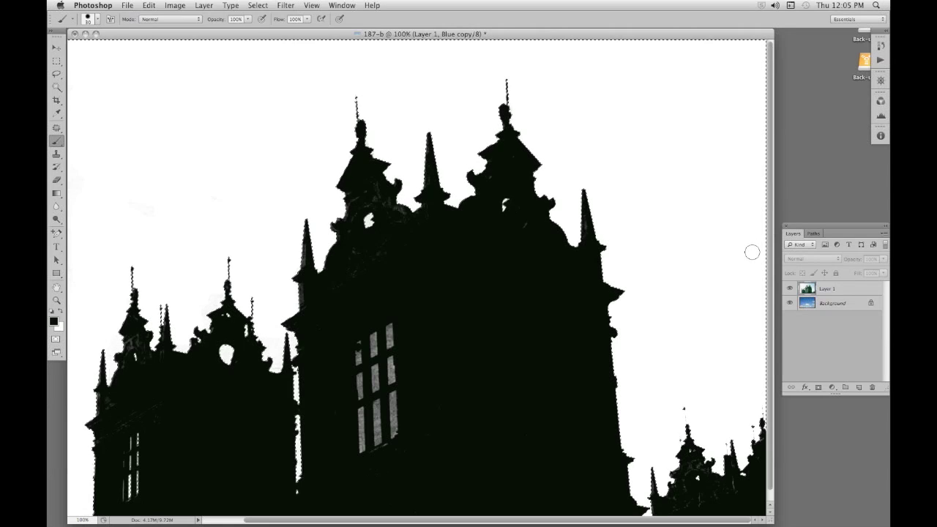
left_click(260, 5)
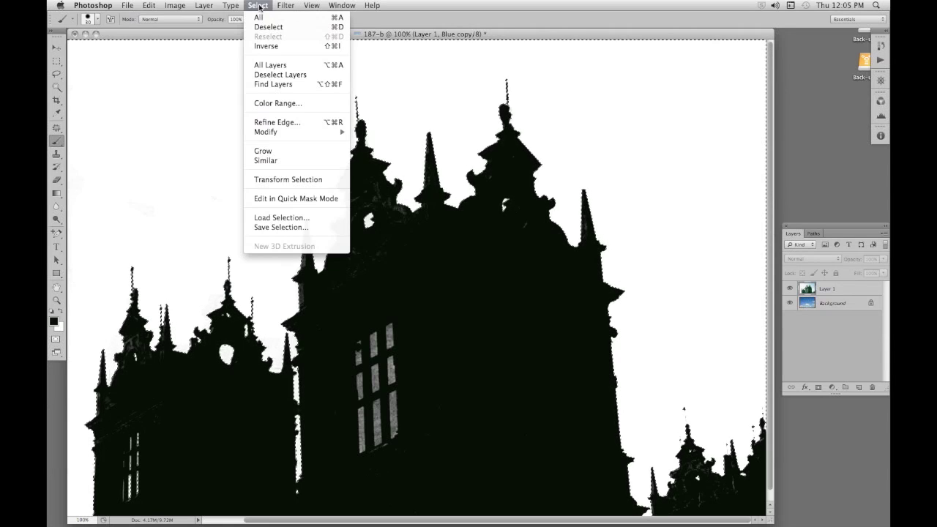
left_click(262, 47)
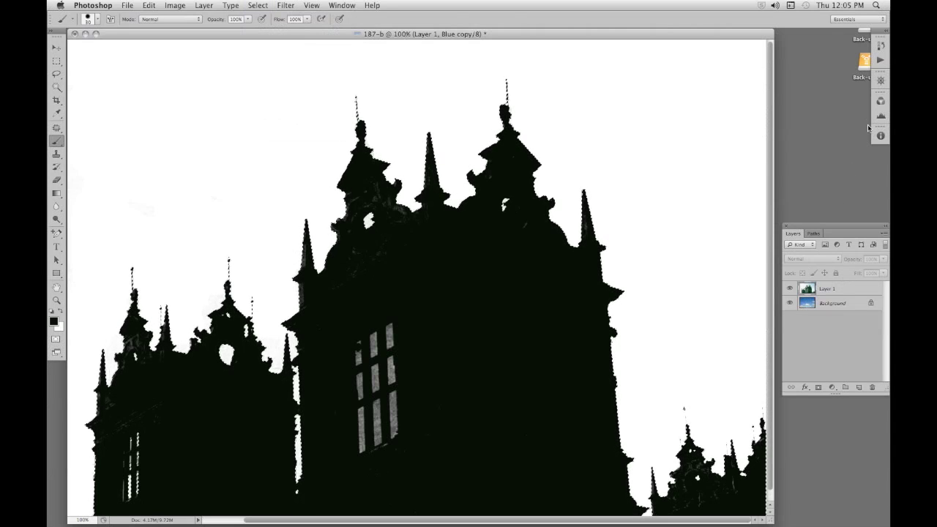
left_click(881, 102)
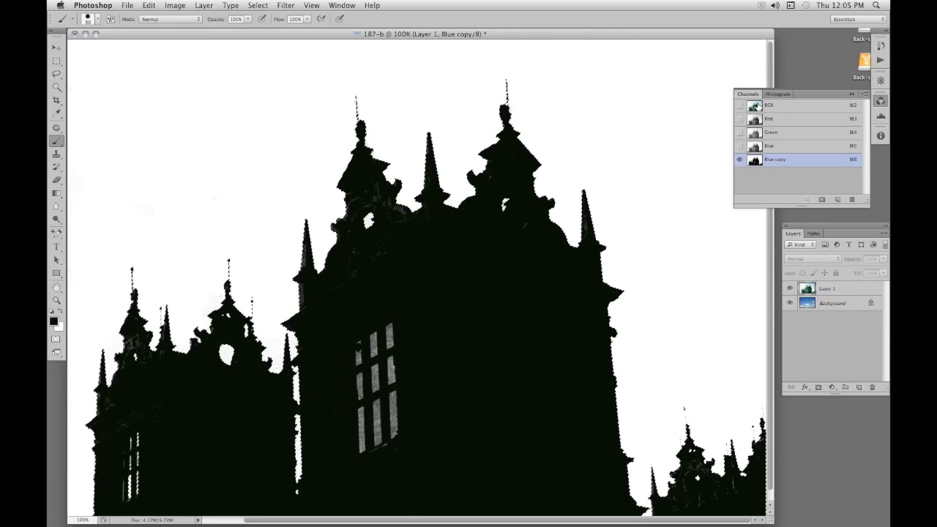
left_click(759, 107)
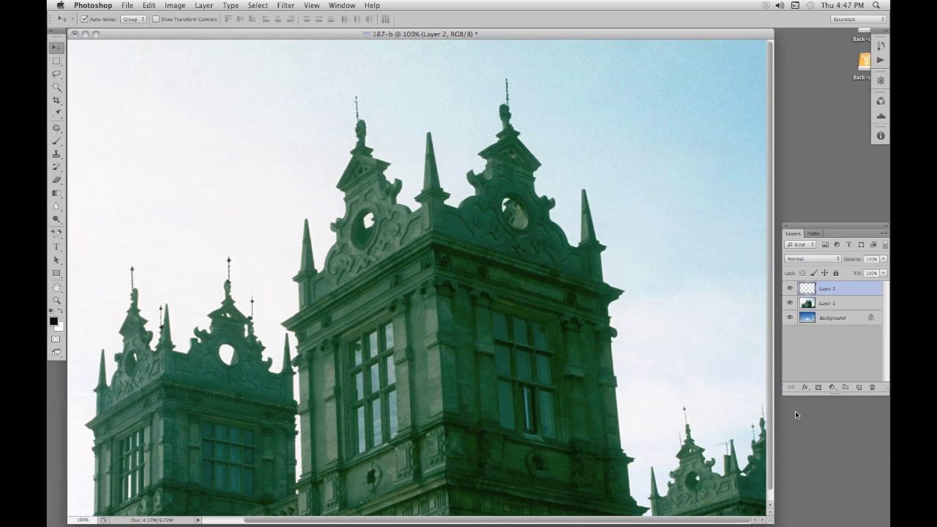
- Copy the selected towers to Layer 2, hide Layer 1, and defringe the edges by 1 pixel
key("ctrl+v")
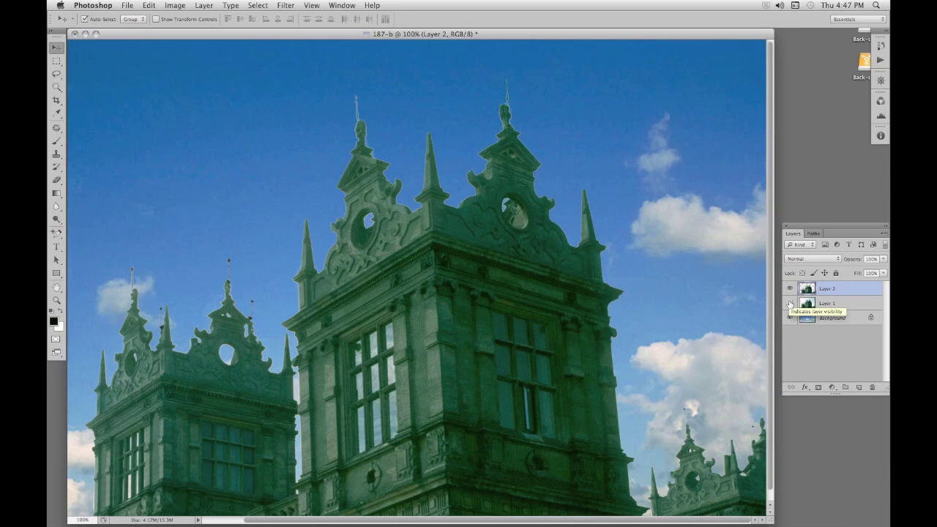
left_click(790, 303)
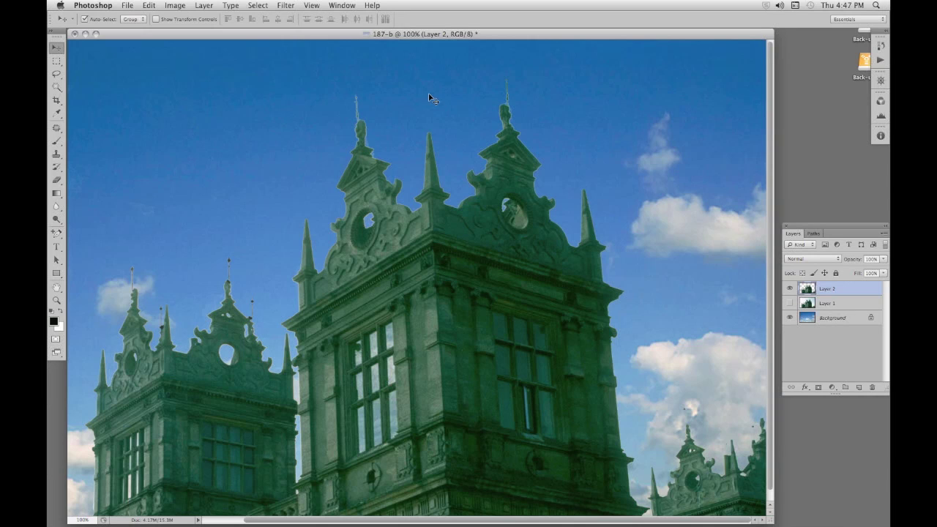
left_click(204, 6)
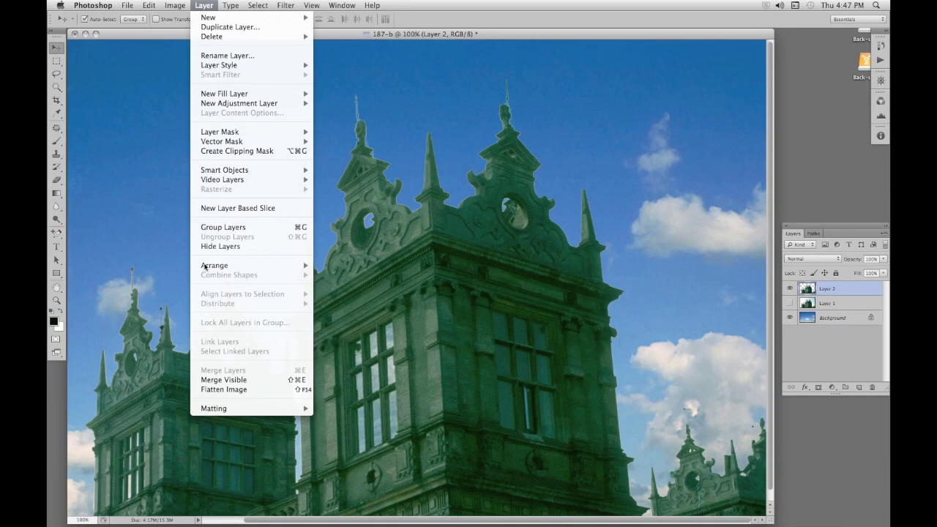
mouse_move(230, 408)
left_click(326, 419)
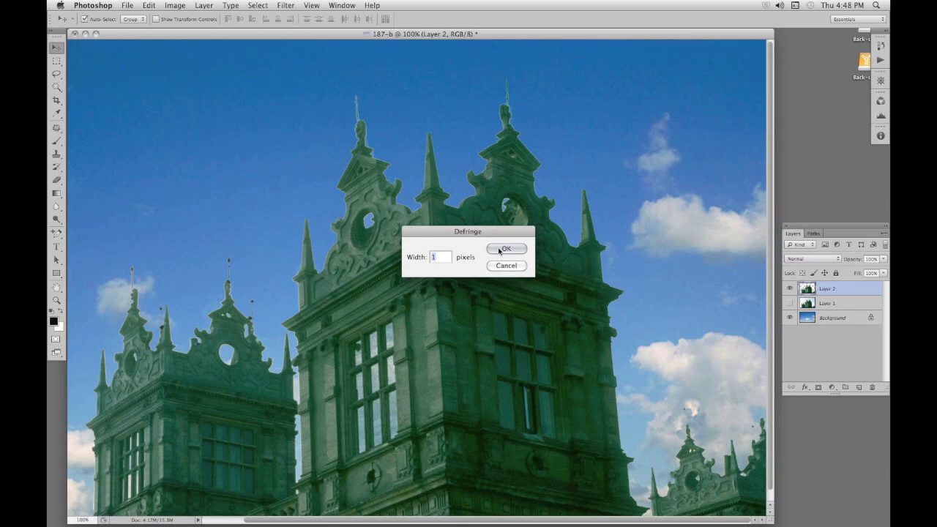
left_click(500, 250)
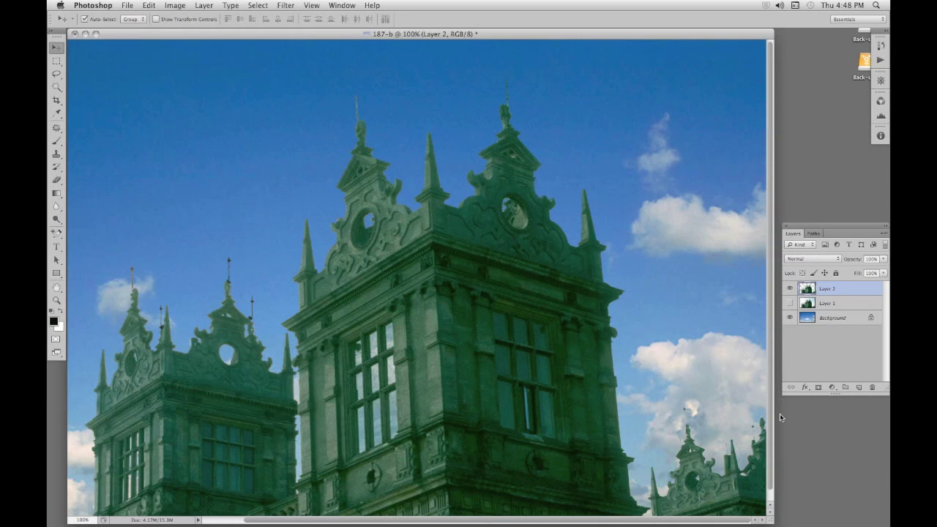
- Add a Curves adjustment clipped to Layer 2 and pull the Green curve down
left_click(832, 388)
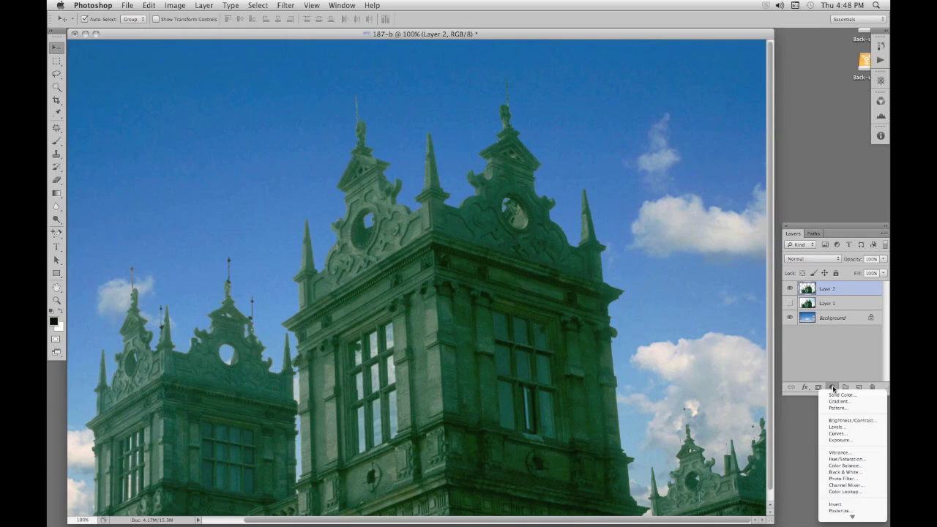
left_click(837, 434)
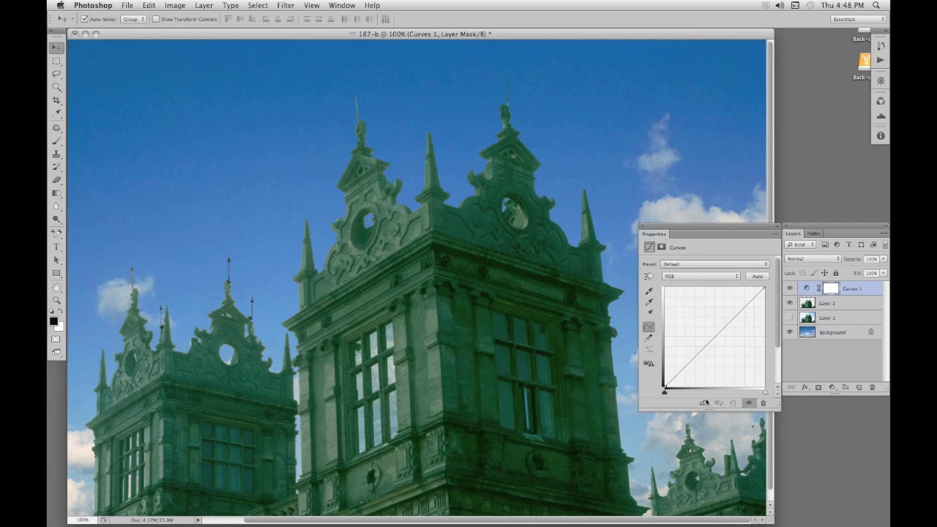
left_click(706, 403)
left_click(736, 277)
left_click(732, 290)
left_click_drag(730, 327, 727, 331)
left_click(643, 226)
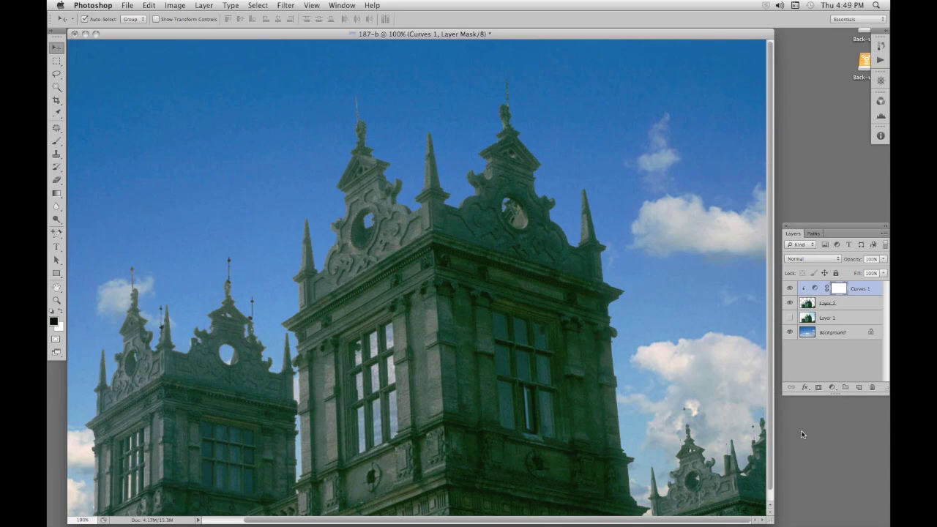